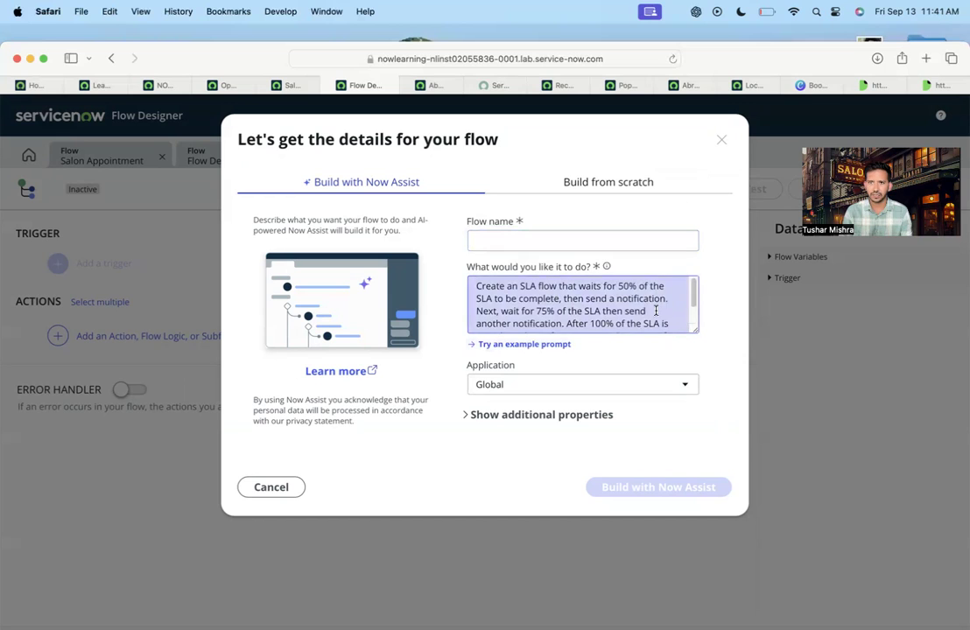
Step: Read through the full example prompt describing the SLA flow with its 50%, 75% and 100% waits
scroll(685, 307, "down", 3)
scroll(690, 315, "up", 3)
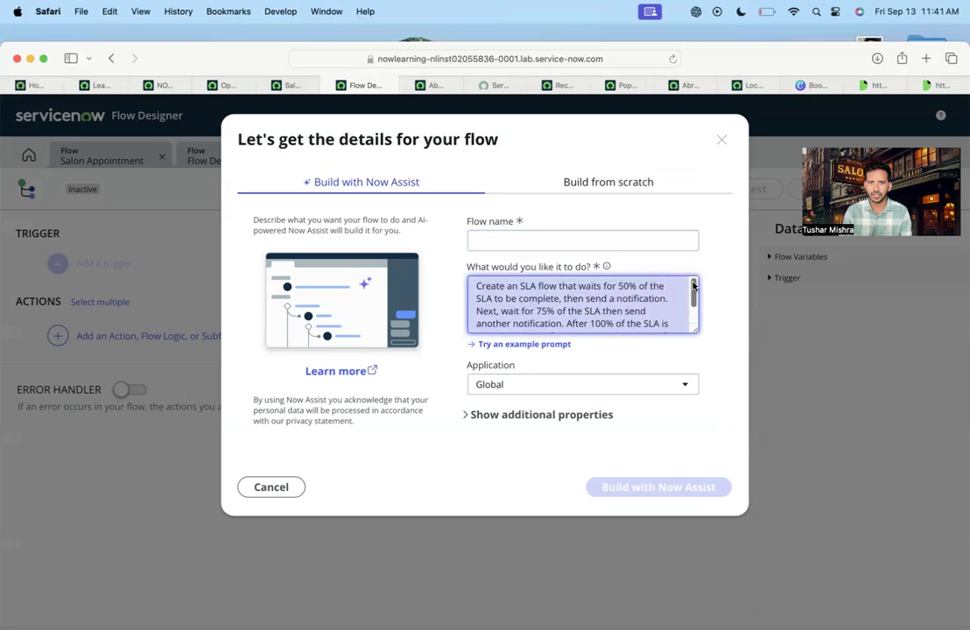
scroll(690, 301, "down", 3)
scroll(690, 291, "up", 3)
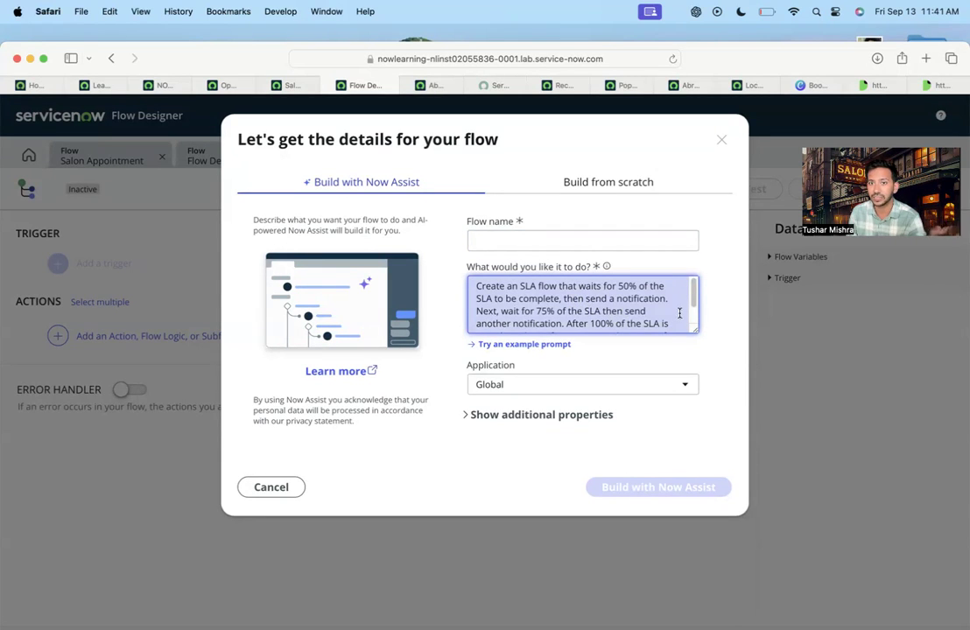
scroll(691, 323, "down", 2)
scroll(690, 326, "down", 1)
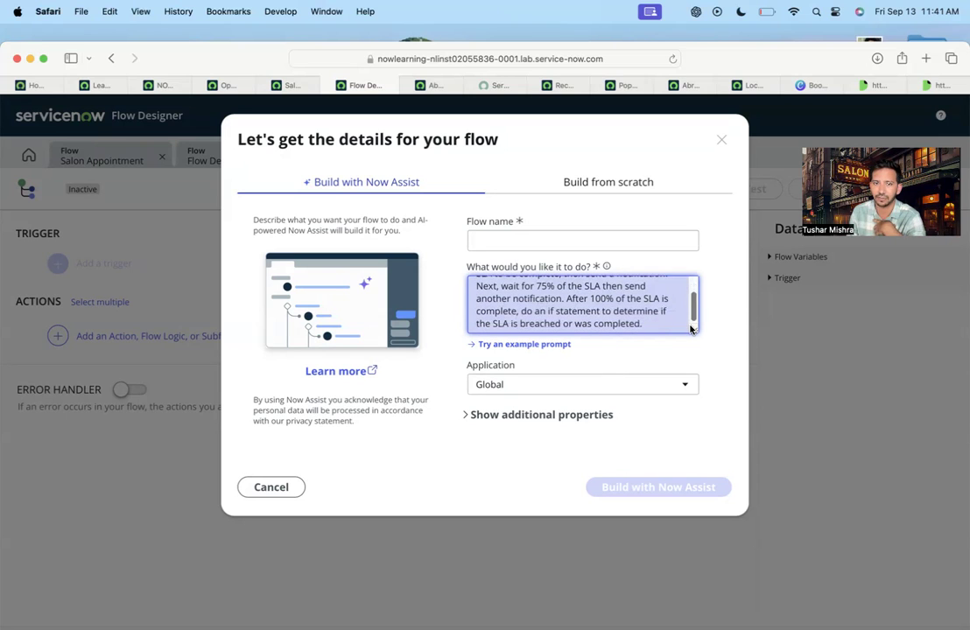
scroll(690, 326, "up", 3)
Step: Name the flow "Flow Designer Sample" and build it with Now Assist from the SLA prompt
left_click(584, 235)
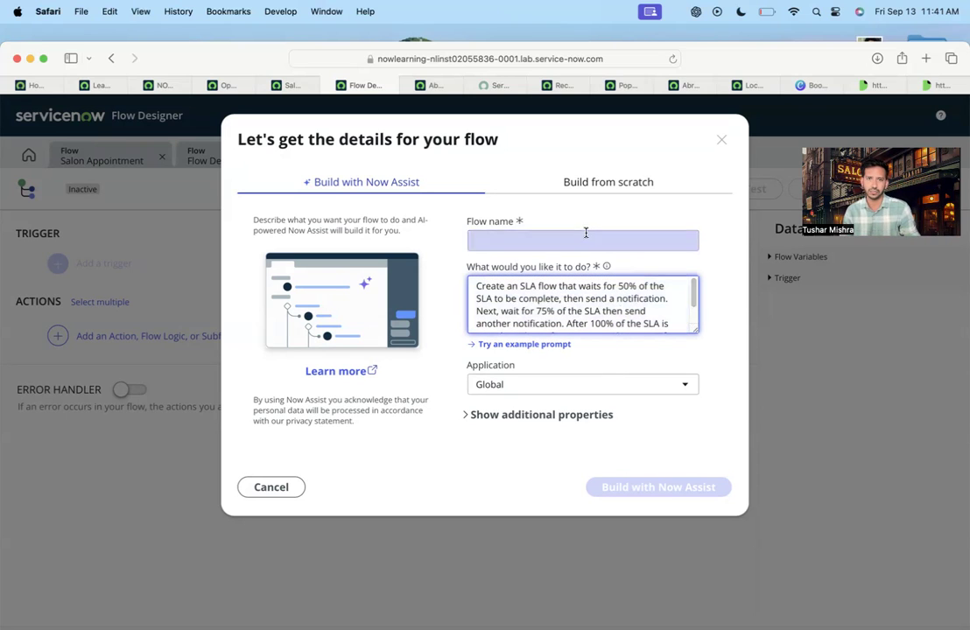
type("Flow")
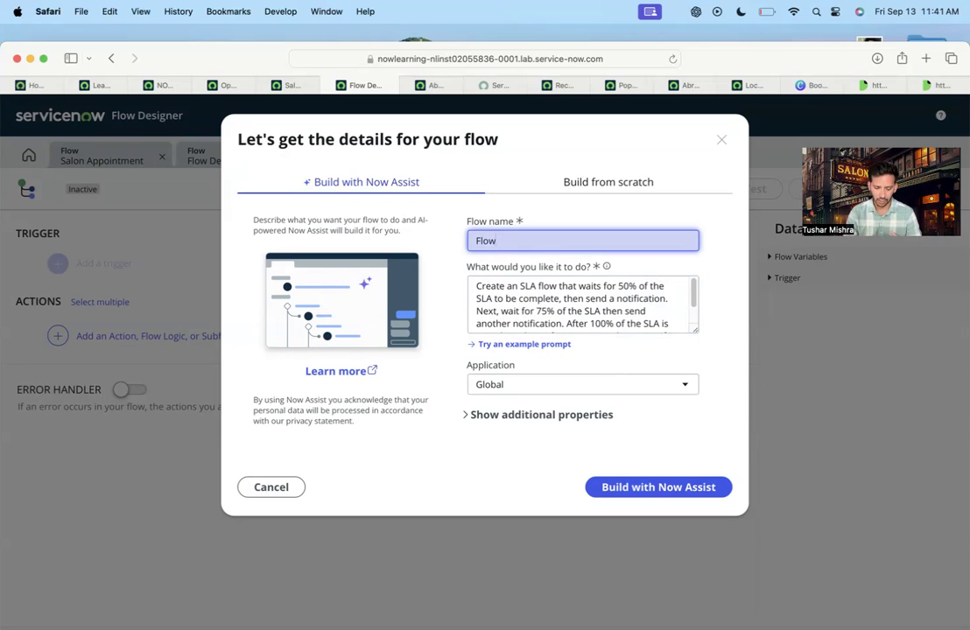
type("Desig")
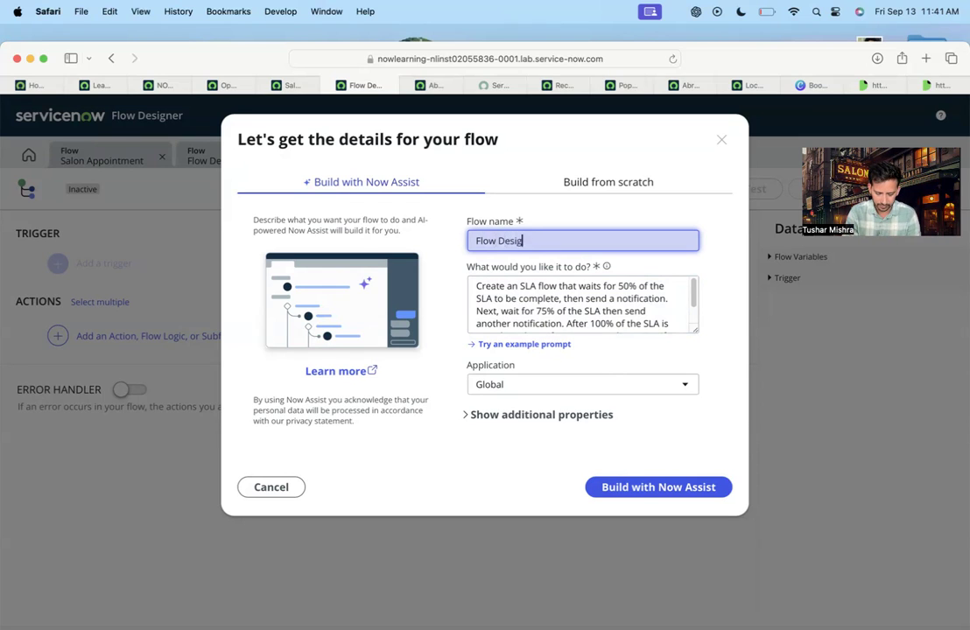
type("ner Sample")
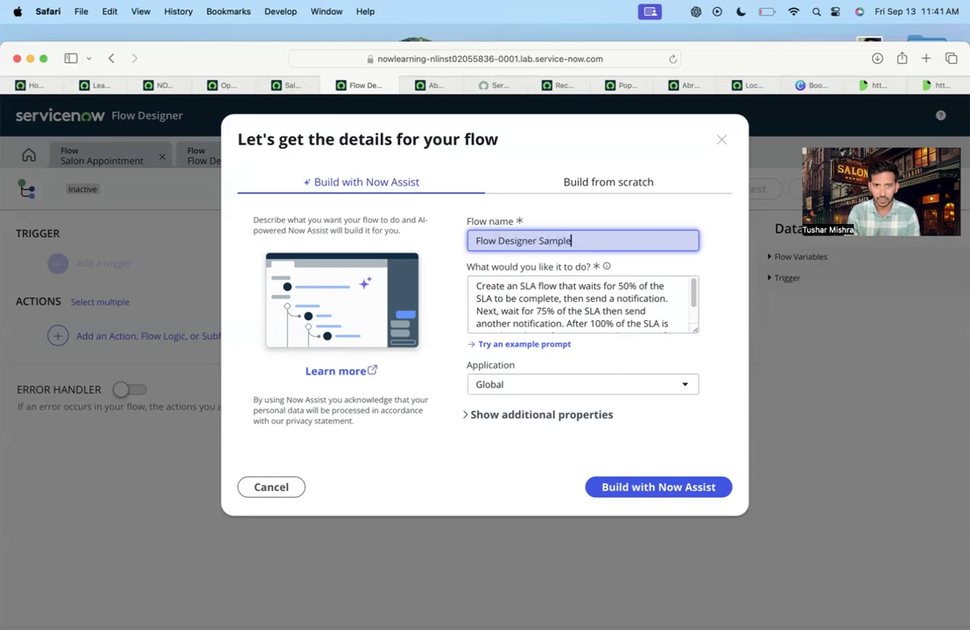
left_click(631, 487)
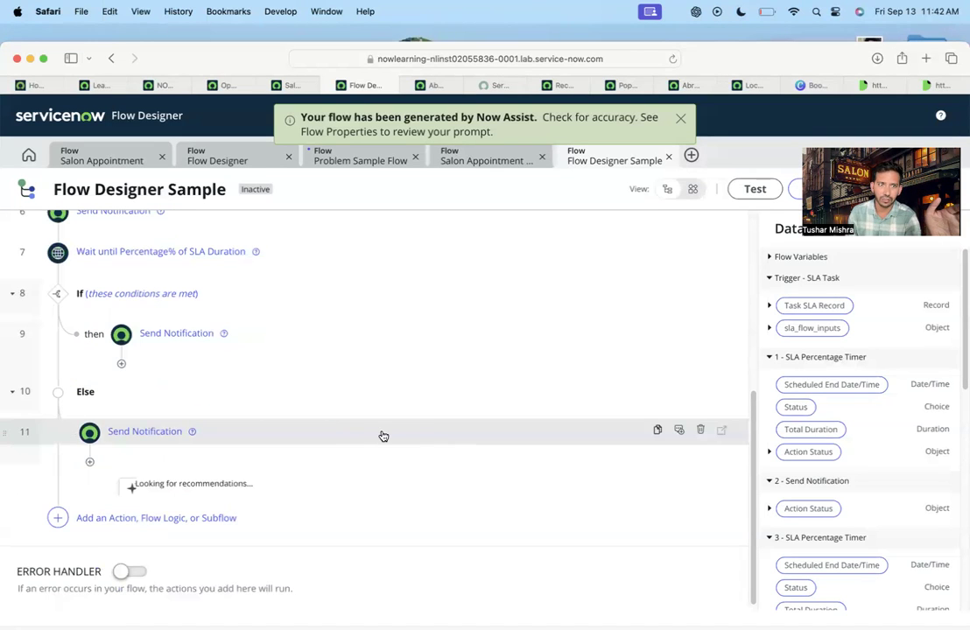
Step: Review the generated flow's SLA Task trigger, SLA percentage timers, notifications and If/Else branches, and dismiss the generation message
scroll(383, 435, "up", 5)
scroll(347, 421, "up", 2)
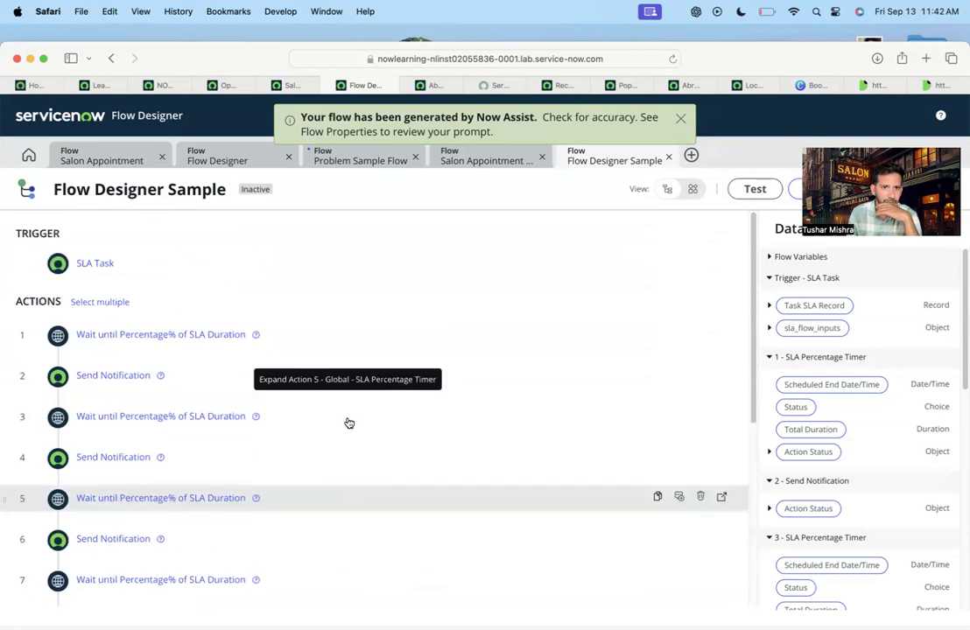
left_click(137, 264)
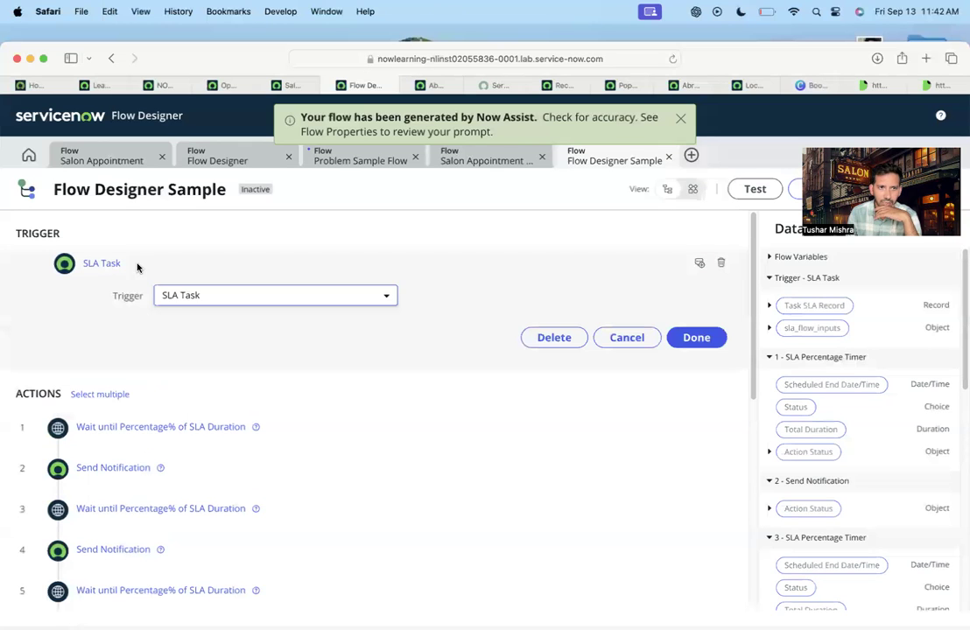
left_click(314, 429)
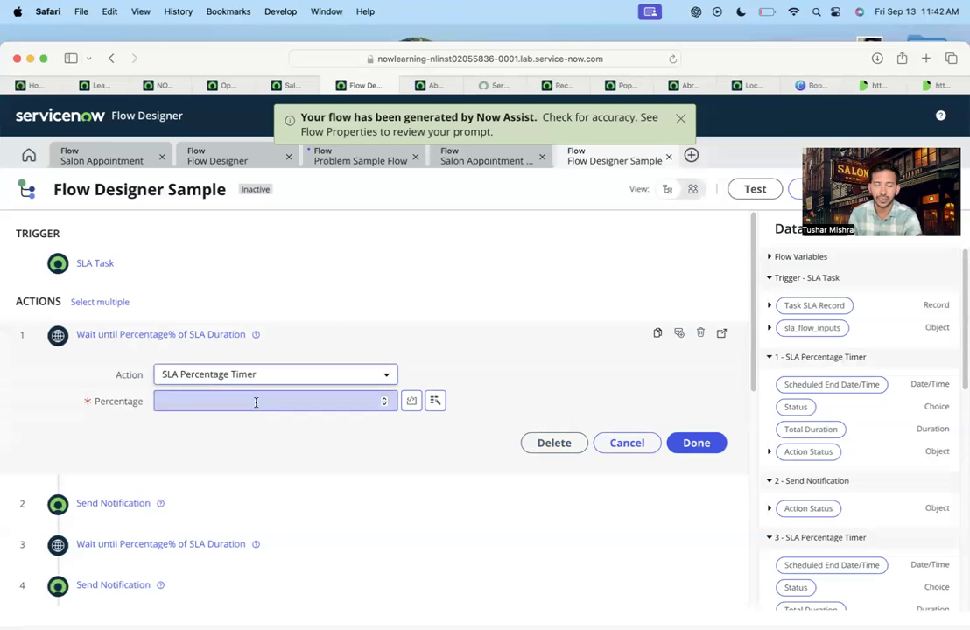
left_click(207, 506)
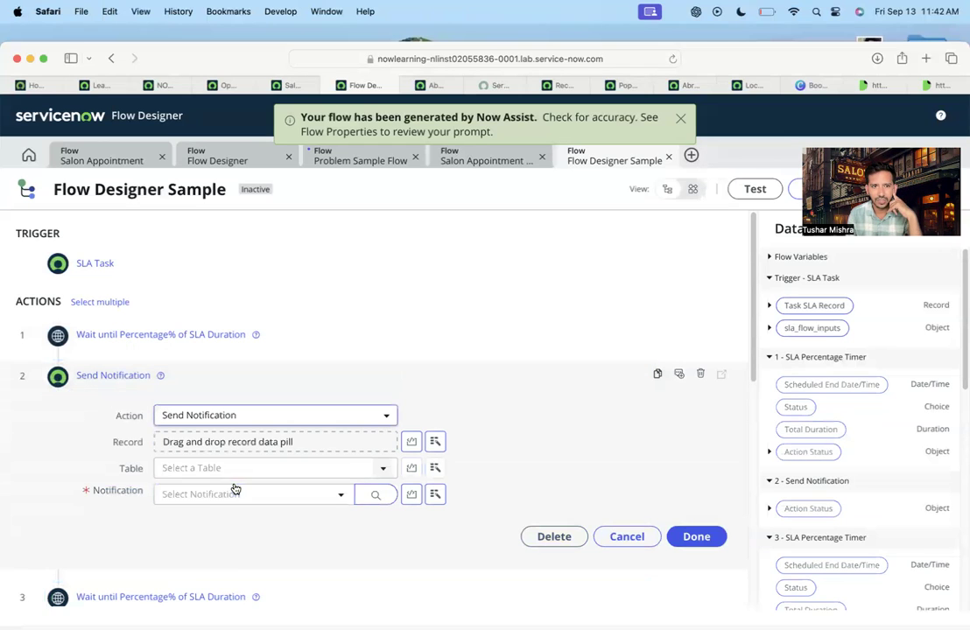
left_click(277, 339)
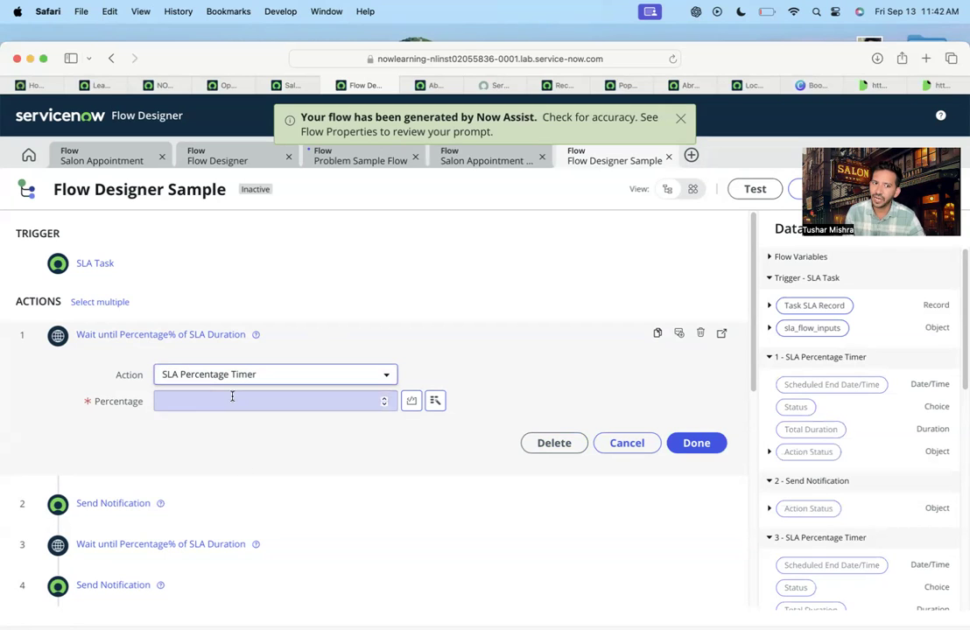
scroll(278, 472, "down", 1)
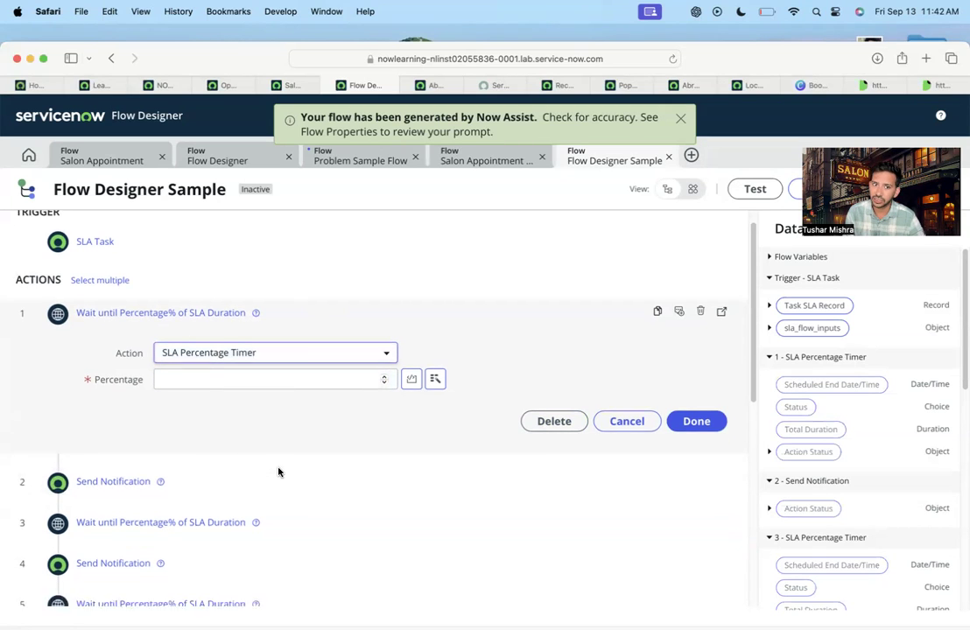
scroll(279, 472, "down", 2)
scroll(278, 473, "down", 6)
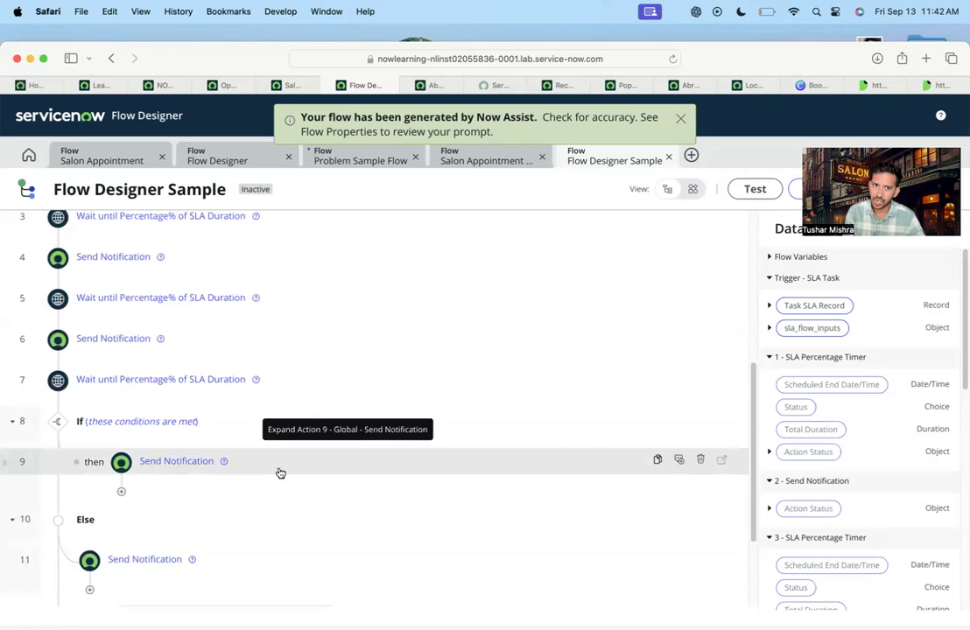
left_click(276, 469)
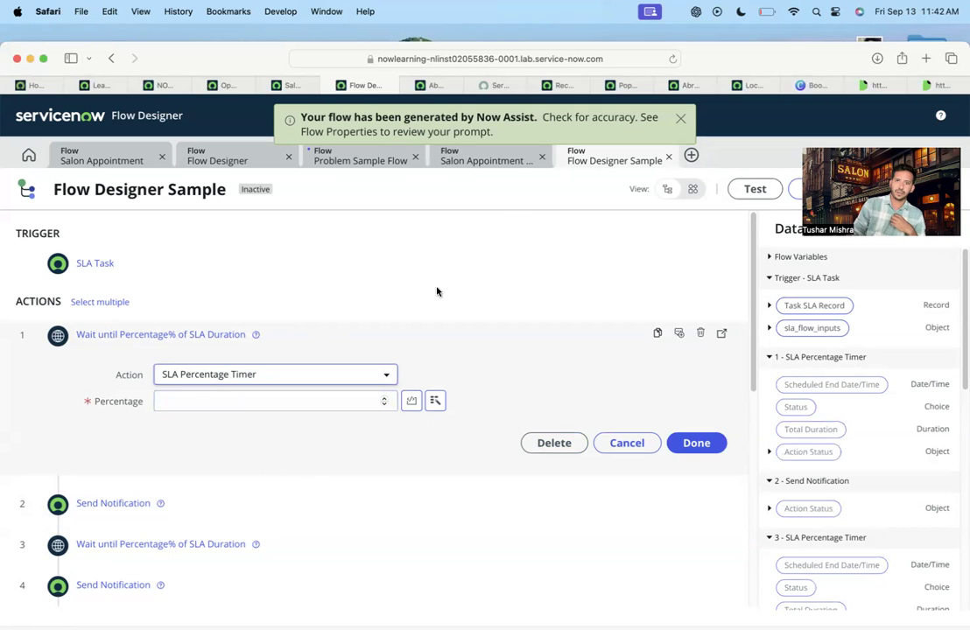
left_click(681, 119)
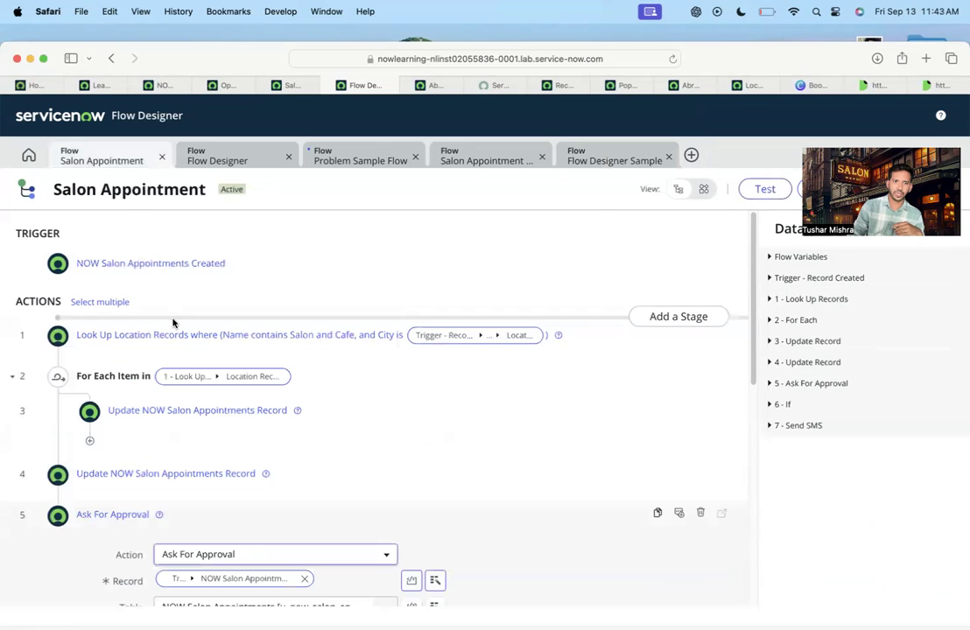
Step: Examine the Look Up Location Records action in the Salon Appointment flow and compare it with the other open flows
left_click(249, 338)
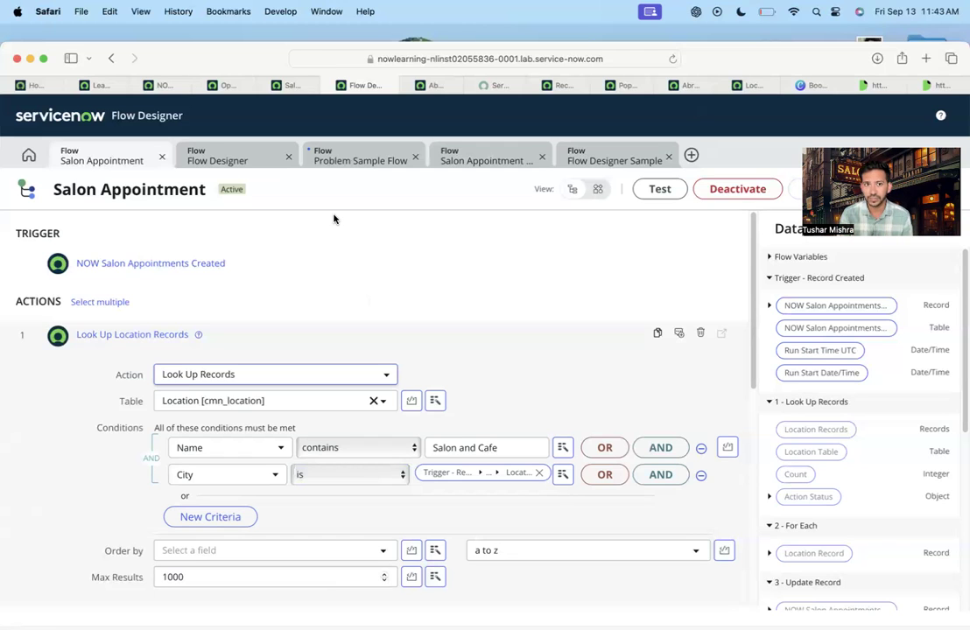
left_click(360, 161)
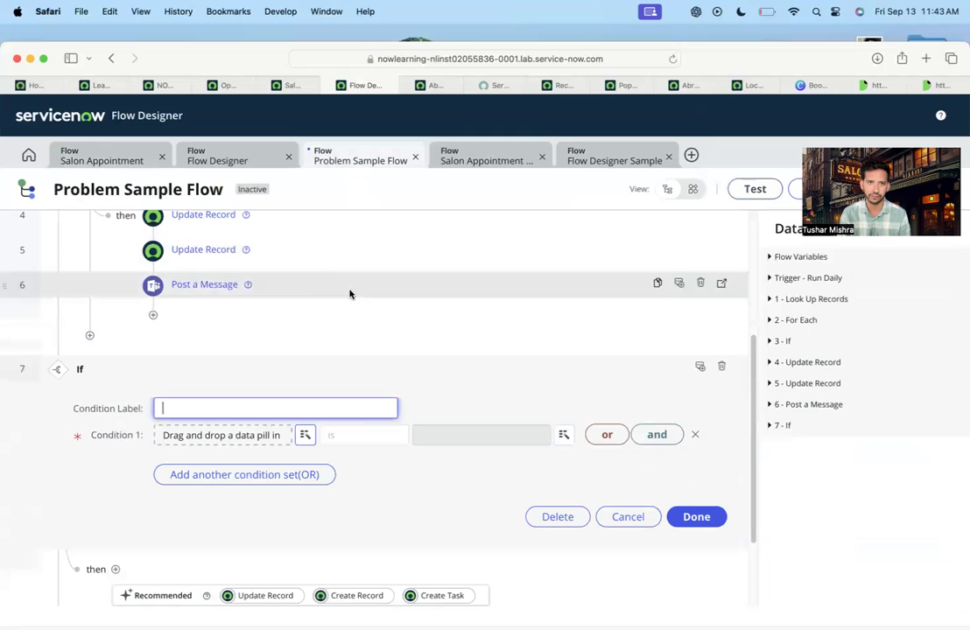
left_click(474, 160)
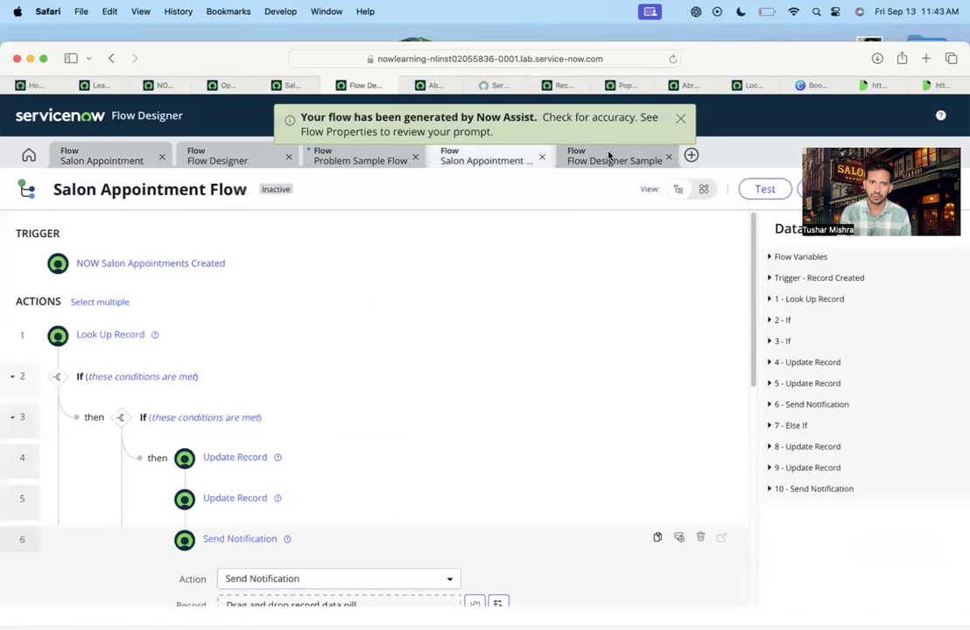
left_click(613, 158)
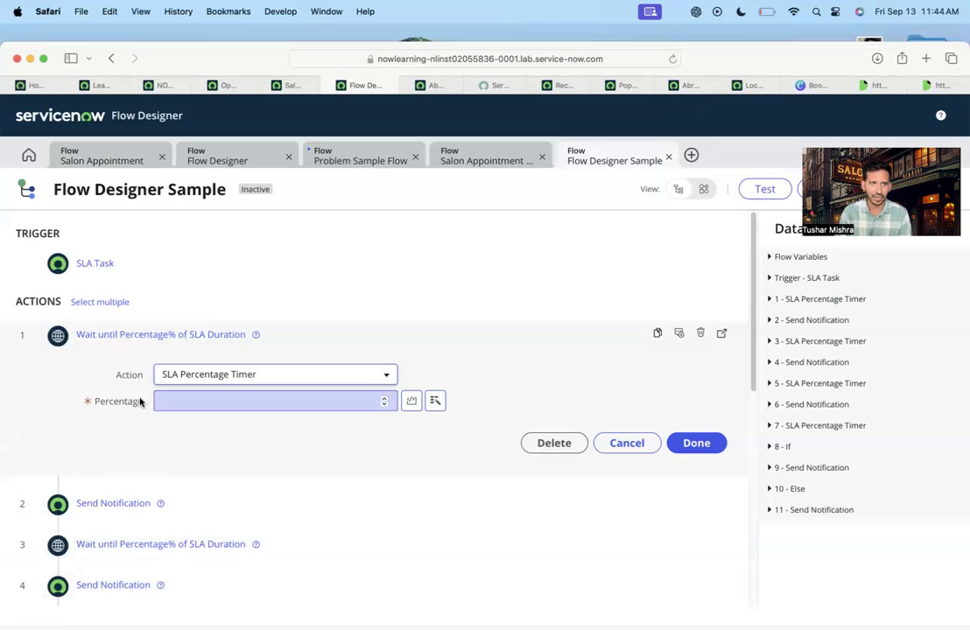
Step: Insert the recommended For Each logic directly after the Look Up Location Records action in the Salon Appointment flow
left_click(109, 156)
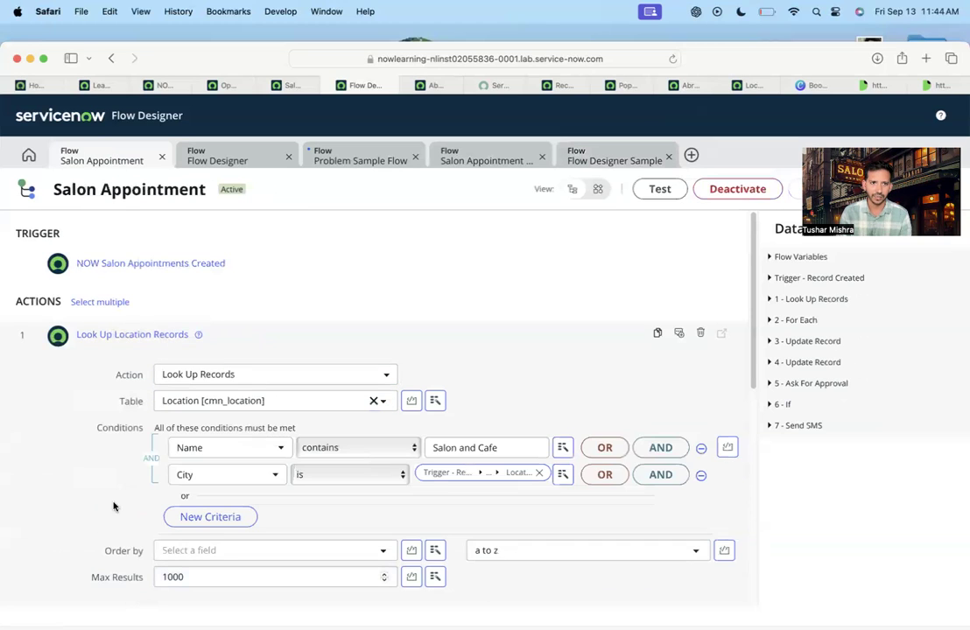
scroll(132, 482, "down", 3)
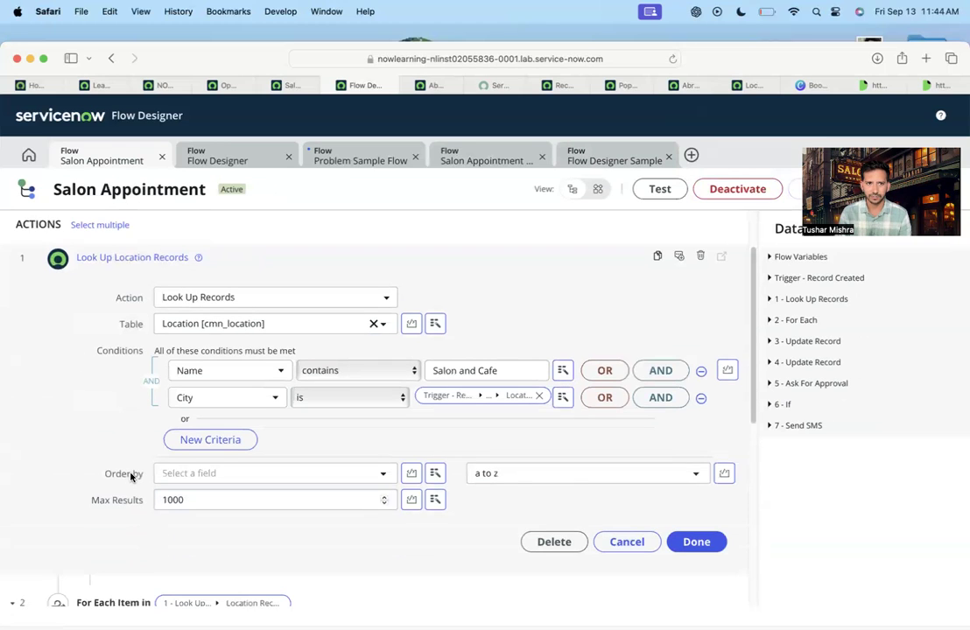
left_click(56, 558)
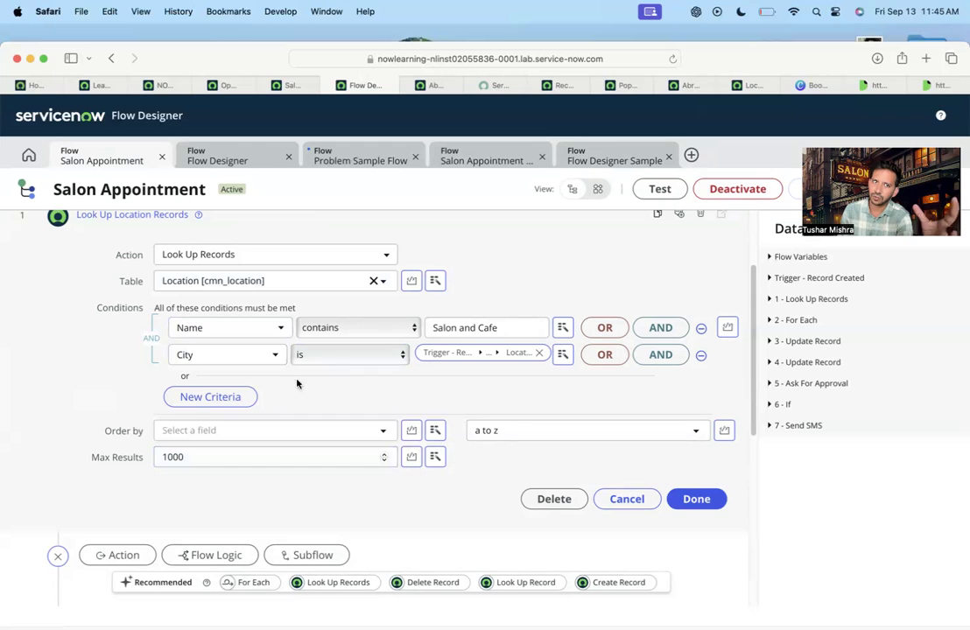
left_click(254, 584)
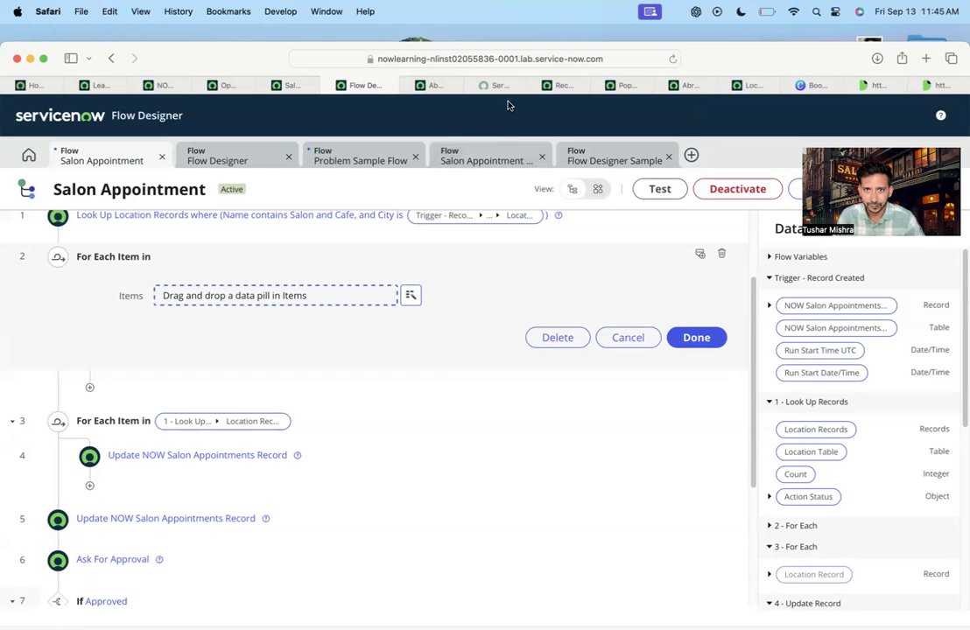
Step: Impersonate another user from the NOW Salon Appointments list and submit the [NOW] Book an Appointment request dated 2024-09-13
left_click(884, 85)
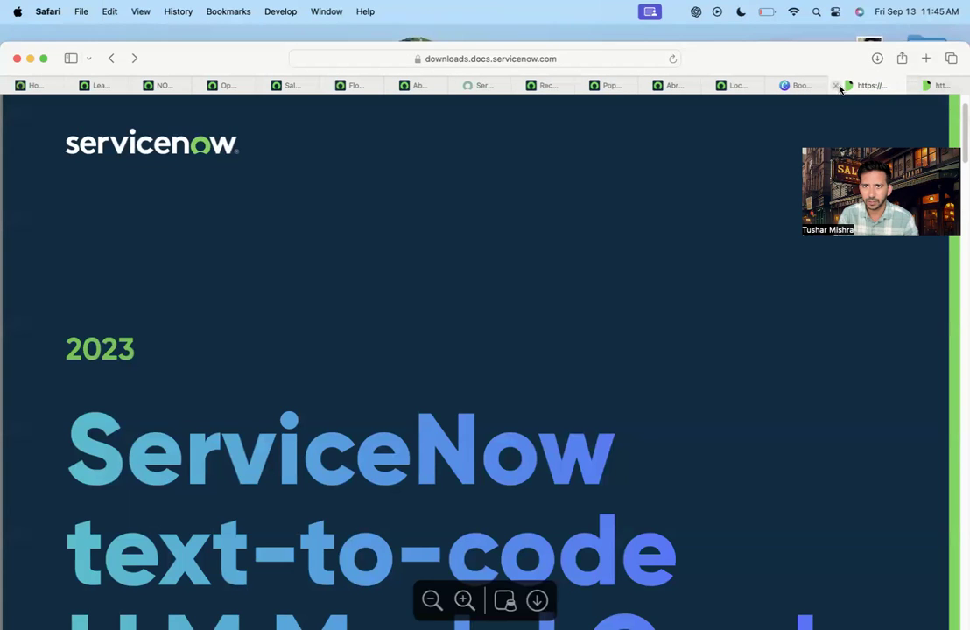
left_click(420, 85)
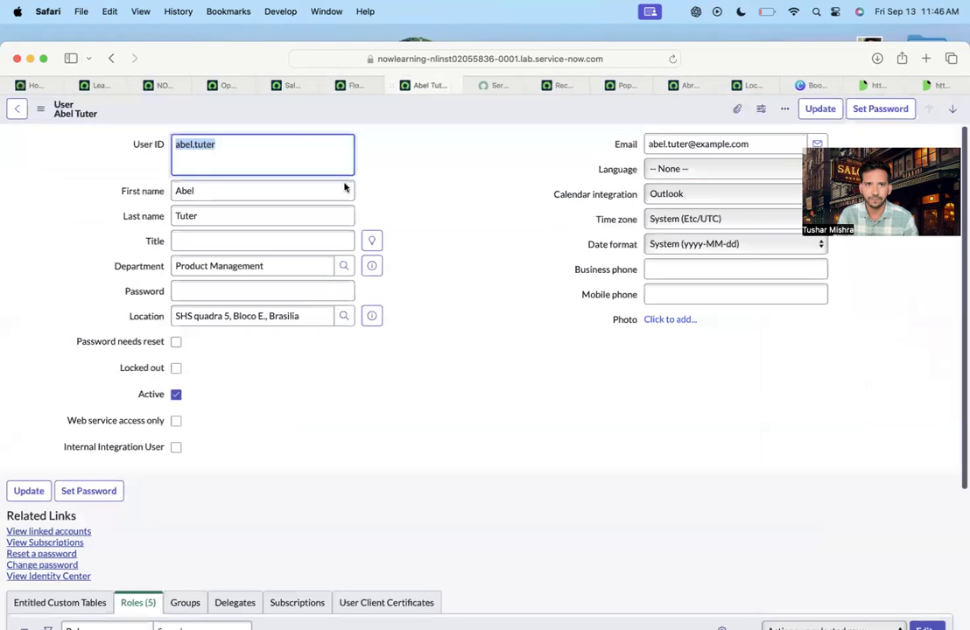
left_click(91, 85)
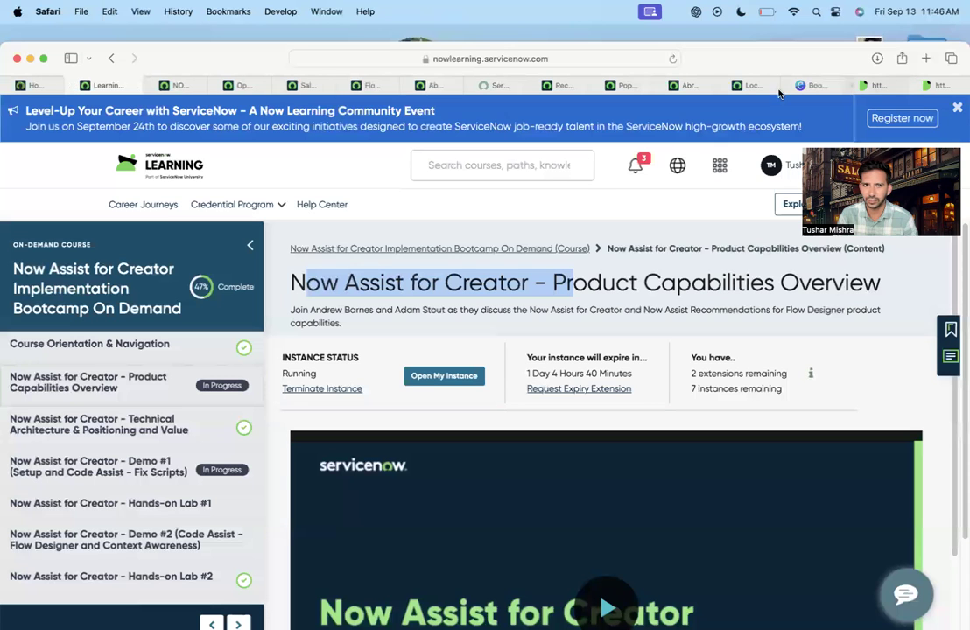
left_click(179, 84)
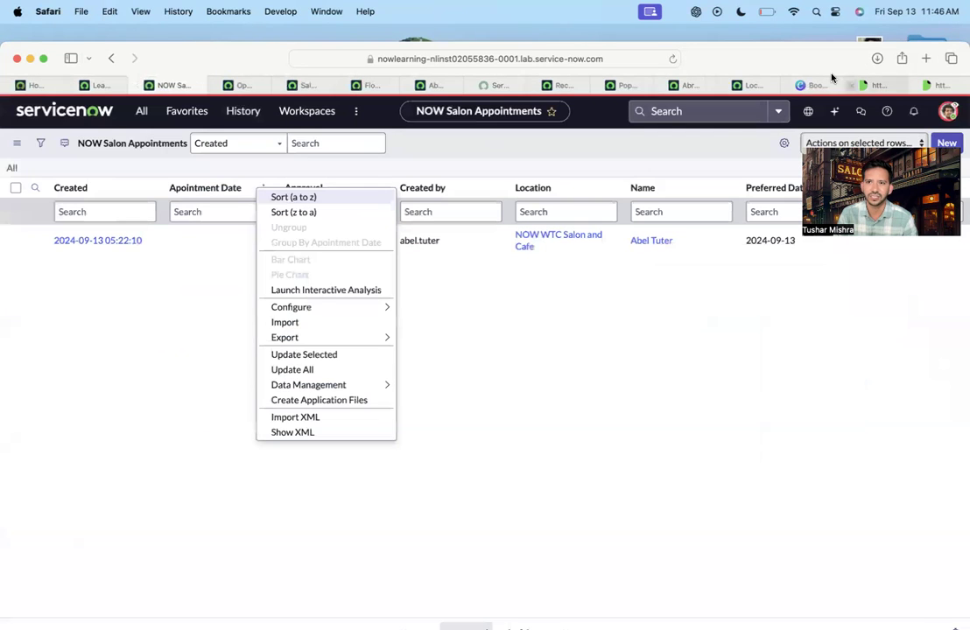
left_click(948, 112)
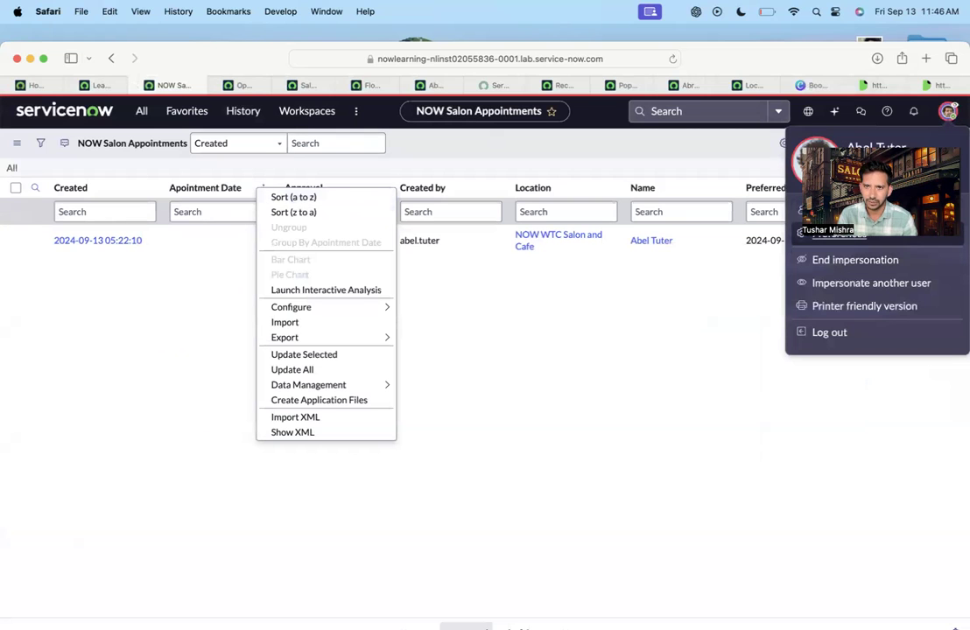
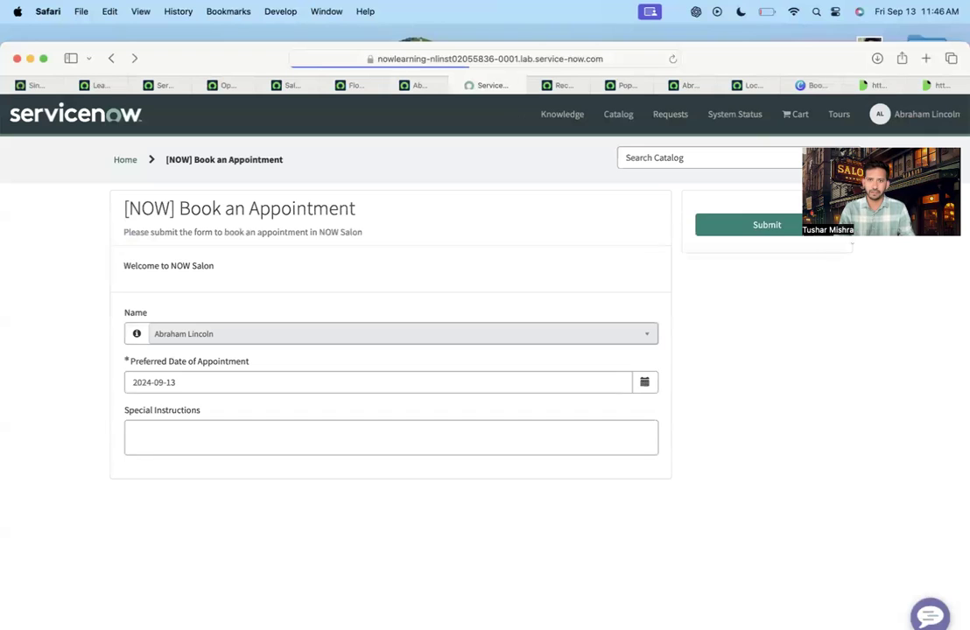
left_click(769, 226)
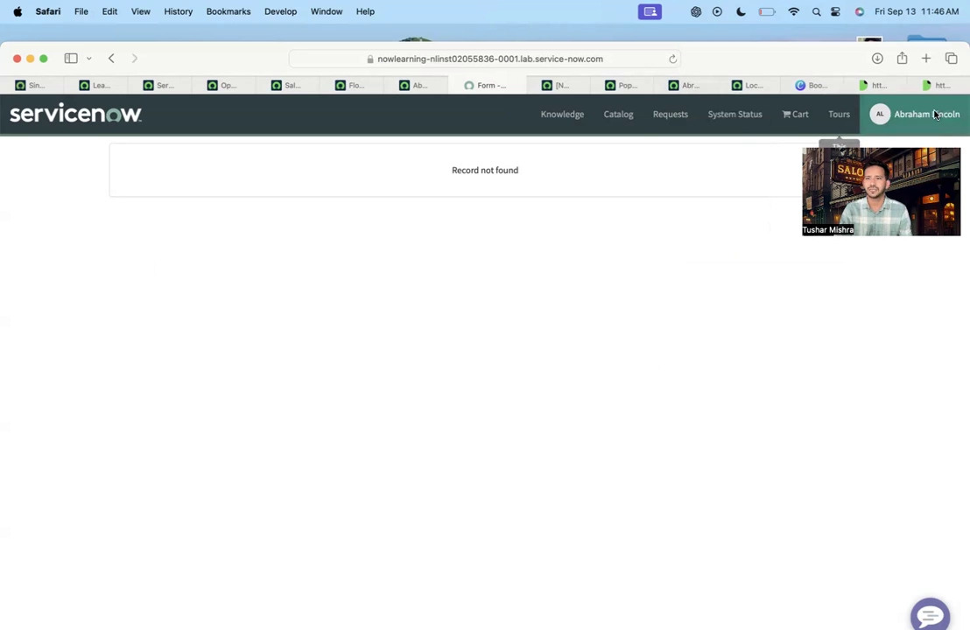
Step: End the impersonation from the platform home page to return to the administrator account
left_click(278, 86)
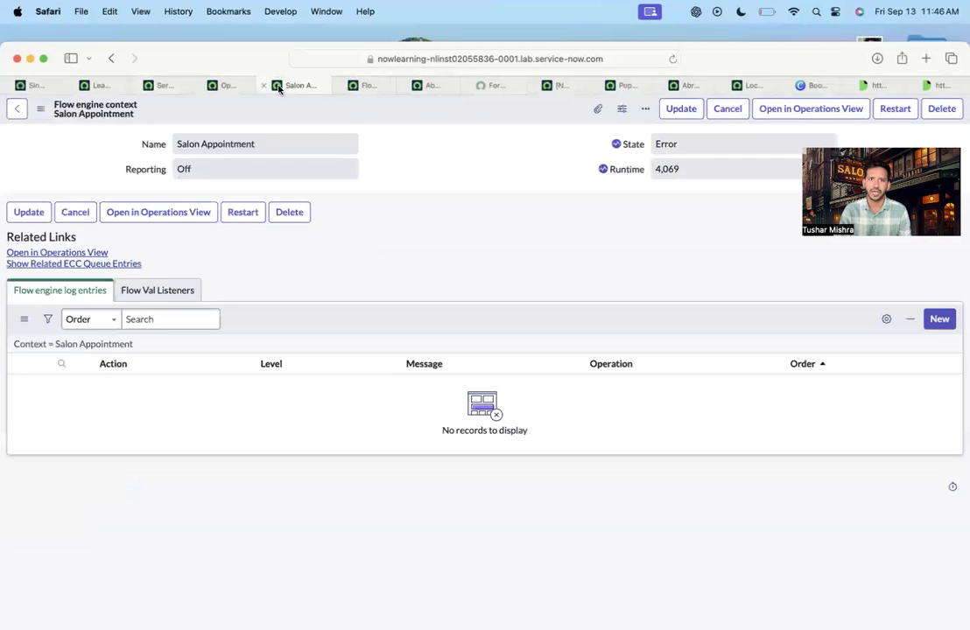
left_click(232, 85)
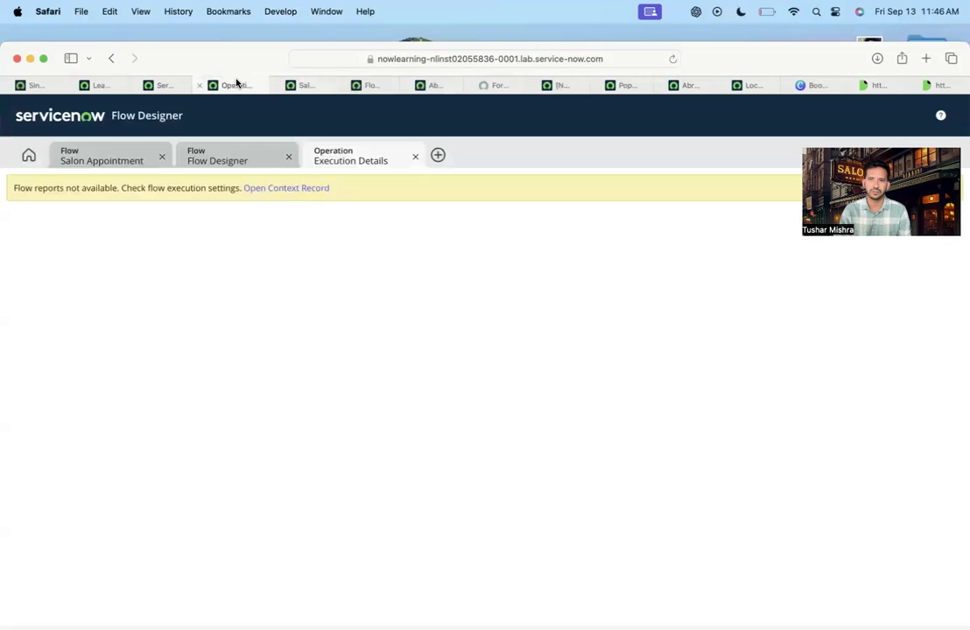
left_click(166, 85)
left_click(948, 111)
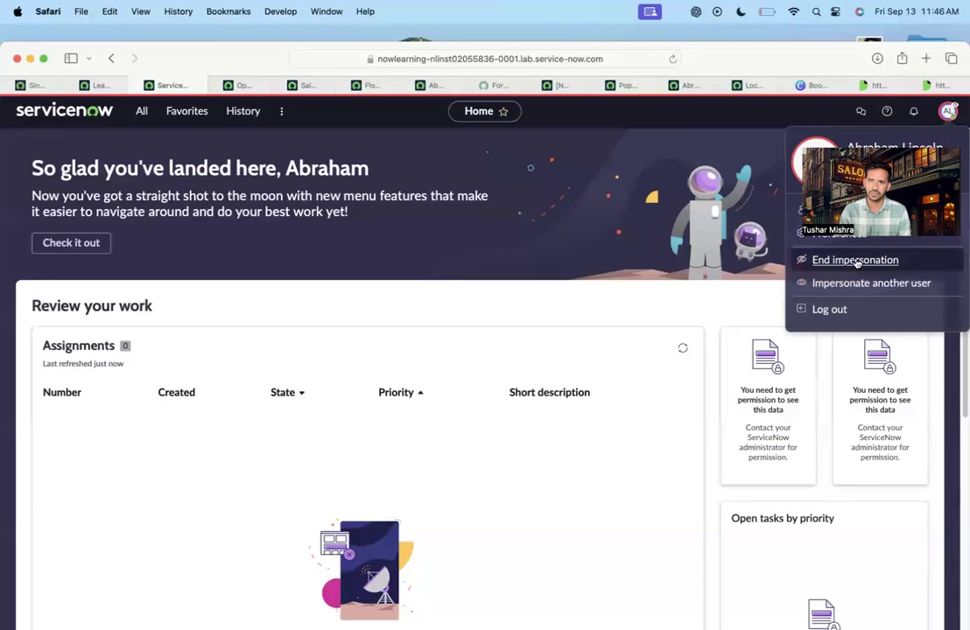
left_click(828, 262)
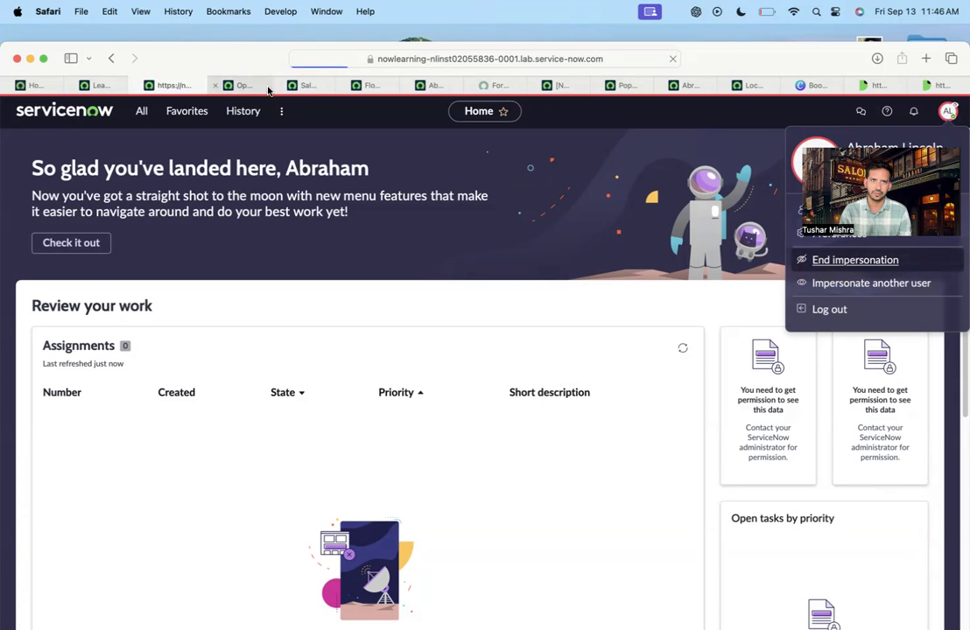
left_click(302, 85)
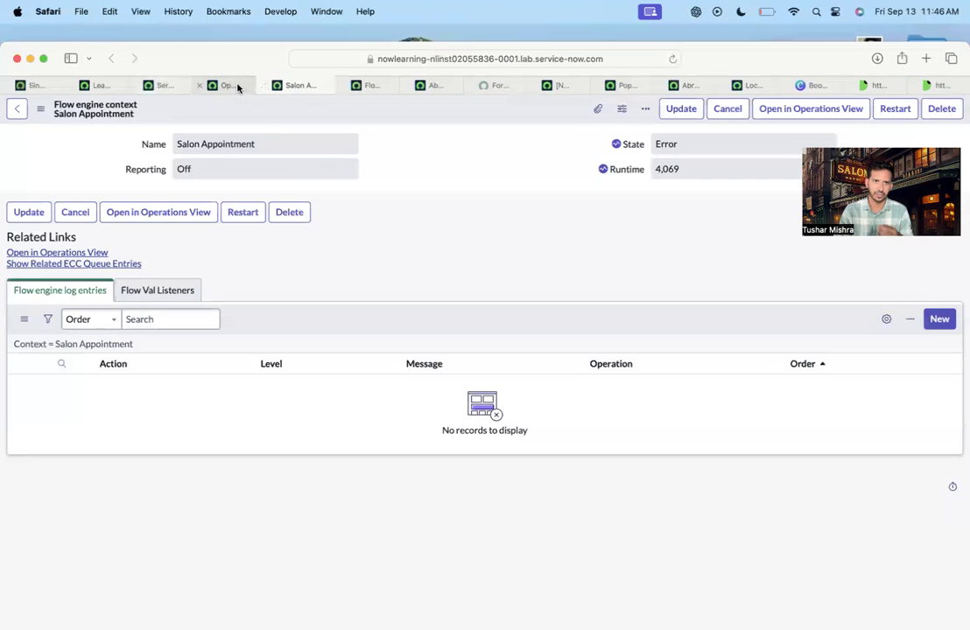
left_click(238, 87)
left_click(173, 87)
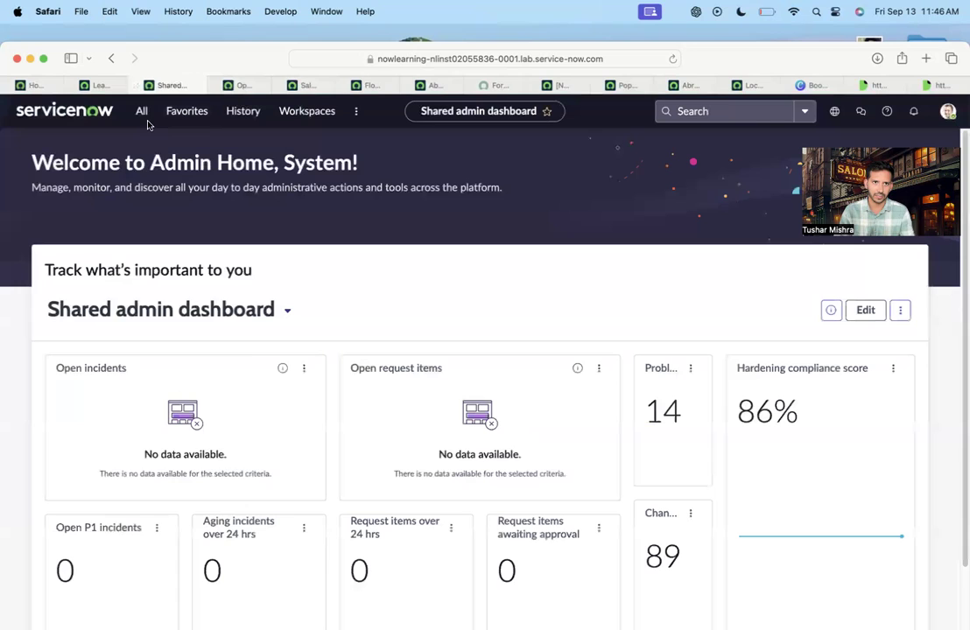
left_click(143, 116)
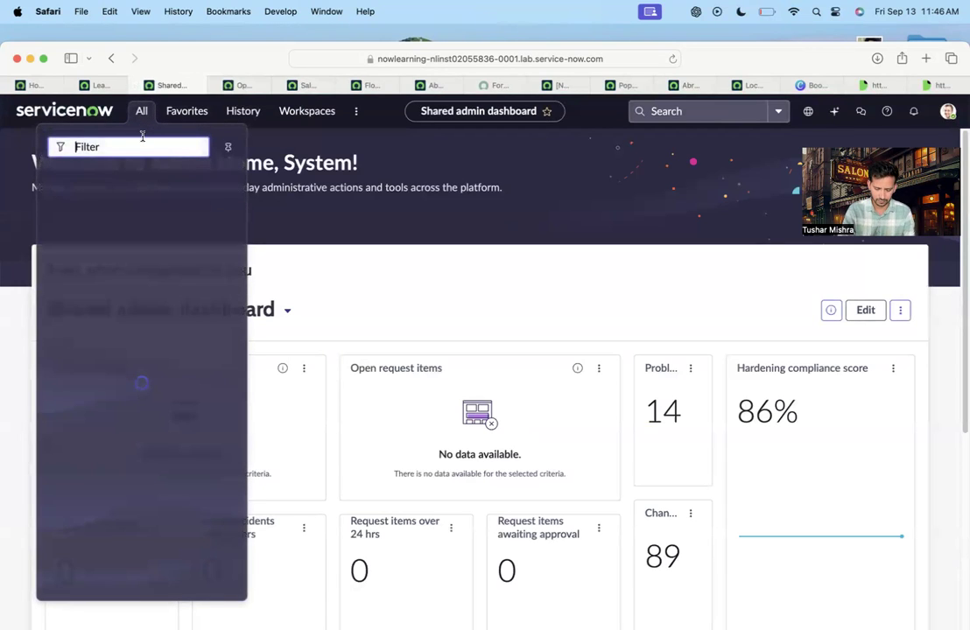
type("salon")
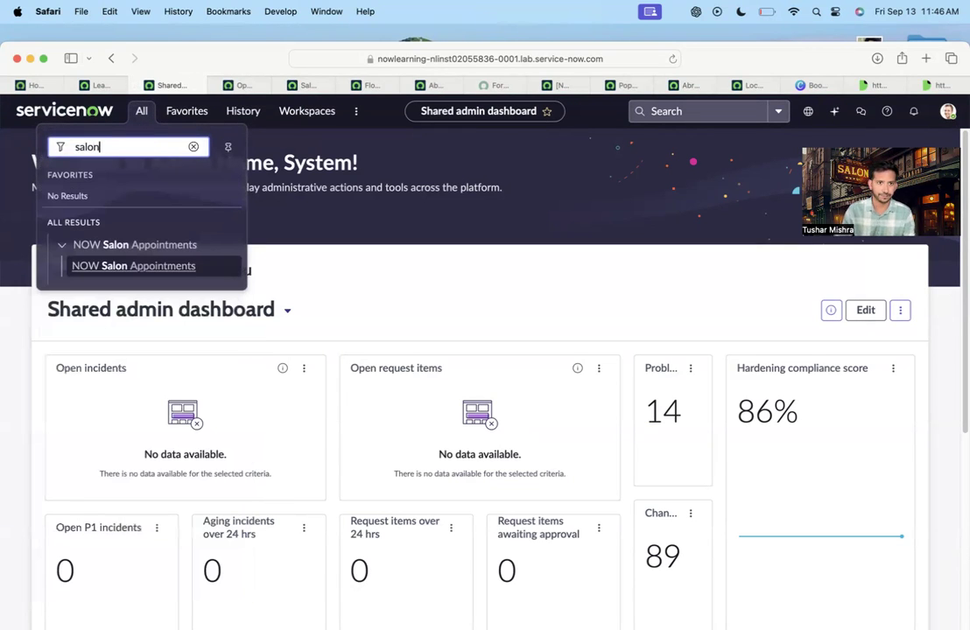
left_click(133, 266)
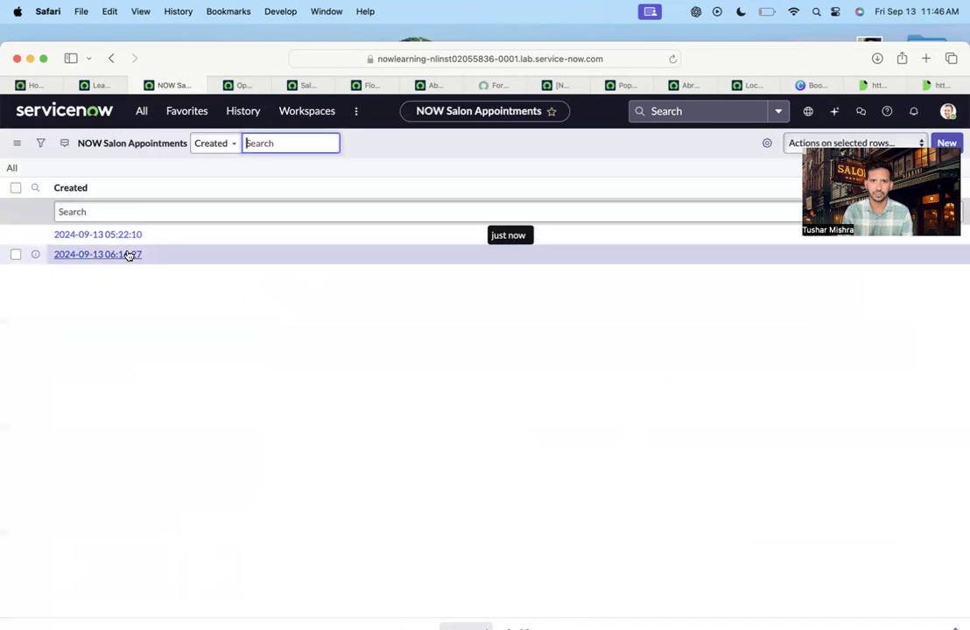
left_click(945, 114)
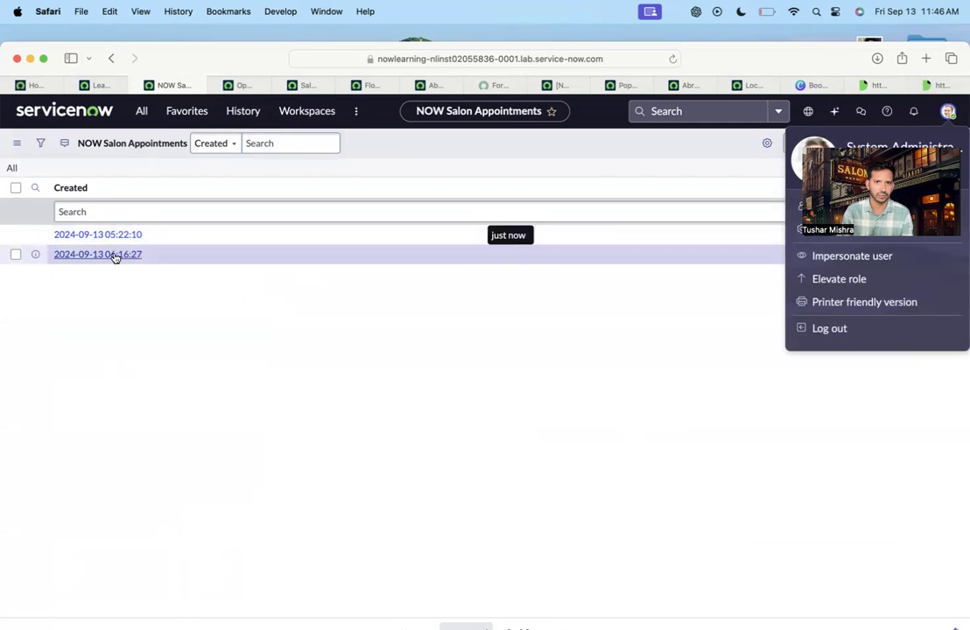
left_click(228, 357)
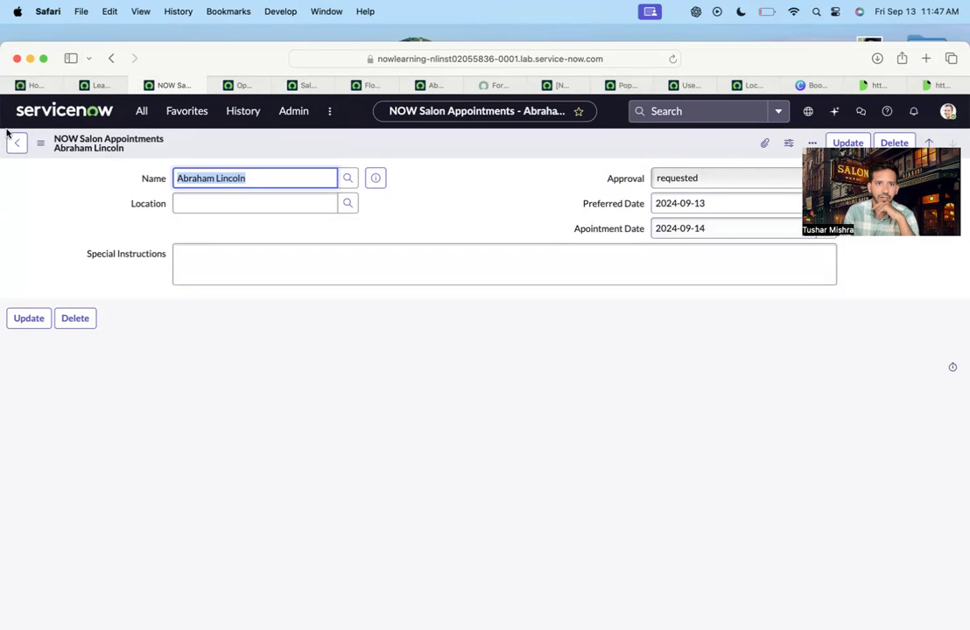
Step: Open My Approvals from the application navigator and clear the list's filter conditions to list all approvals
left_click(141, 112)
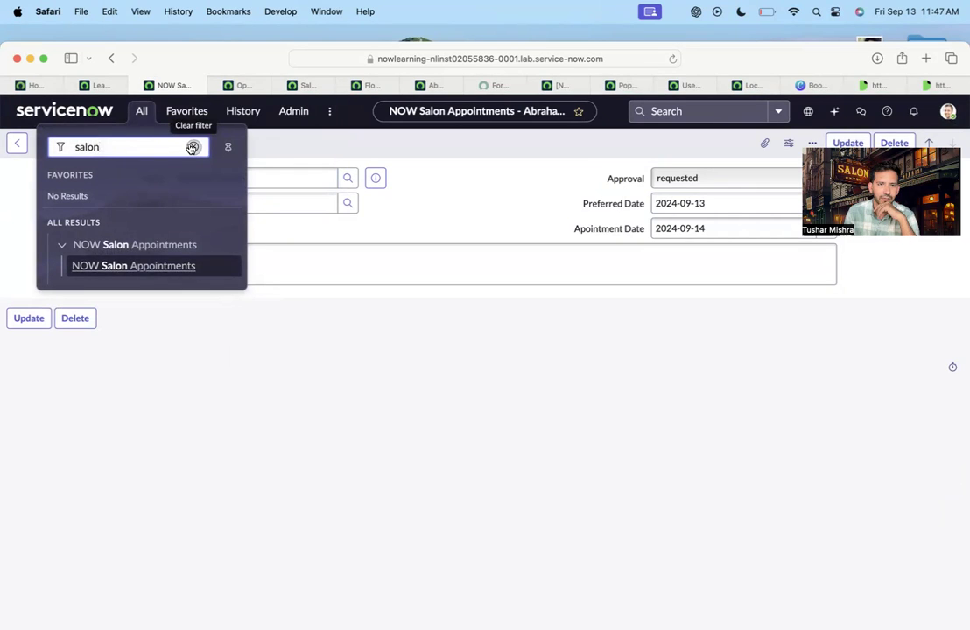
left_click(192, 147)
left_click(157, 149)
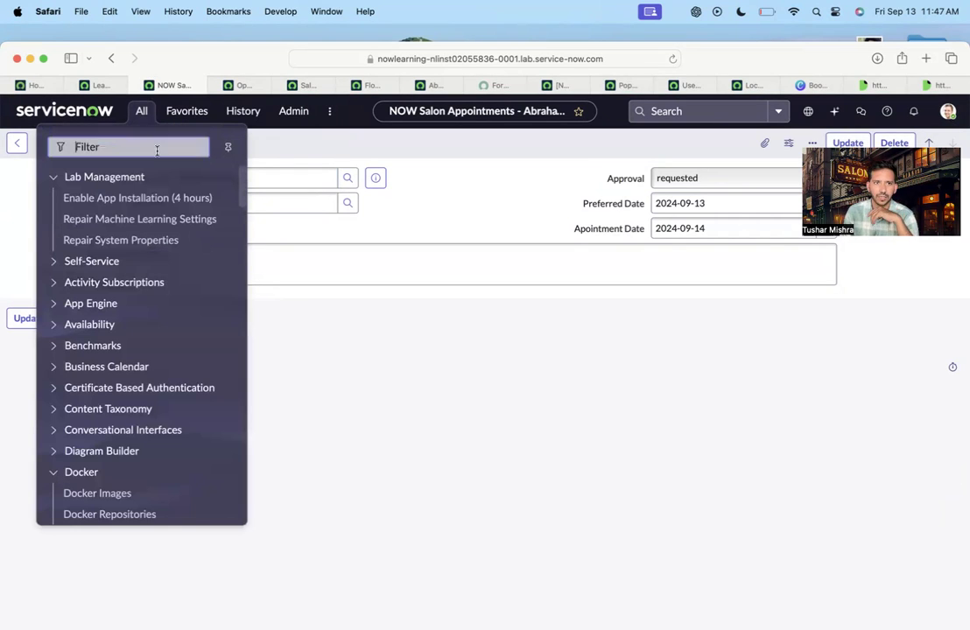
type("m")
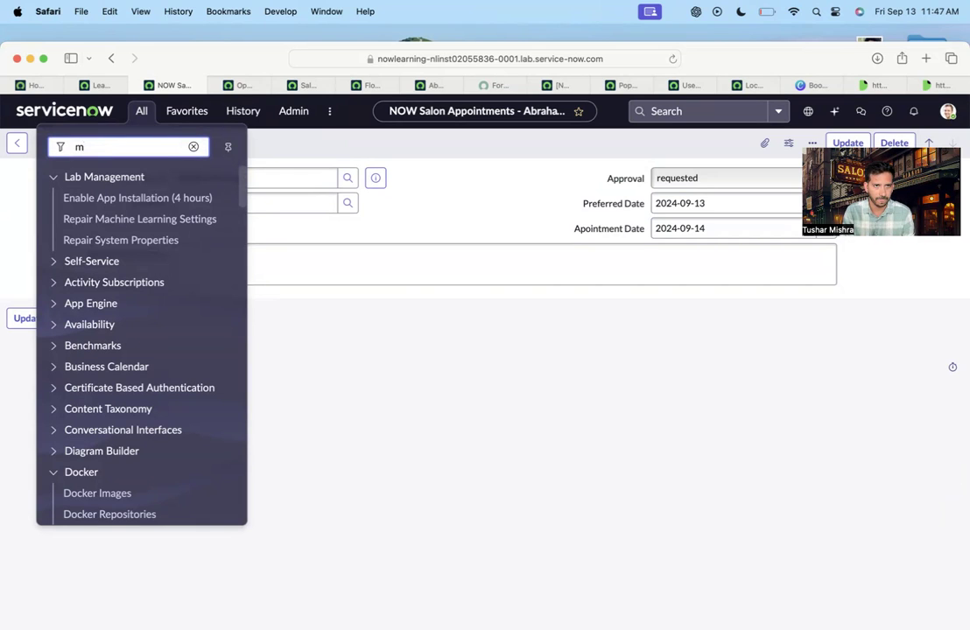
key("BackSpace")
type("app")
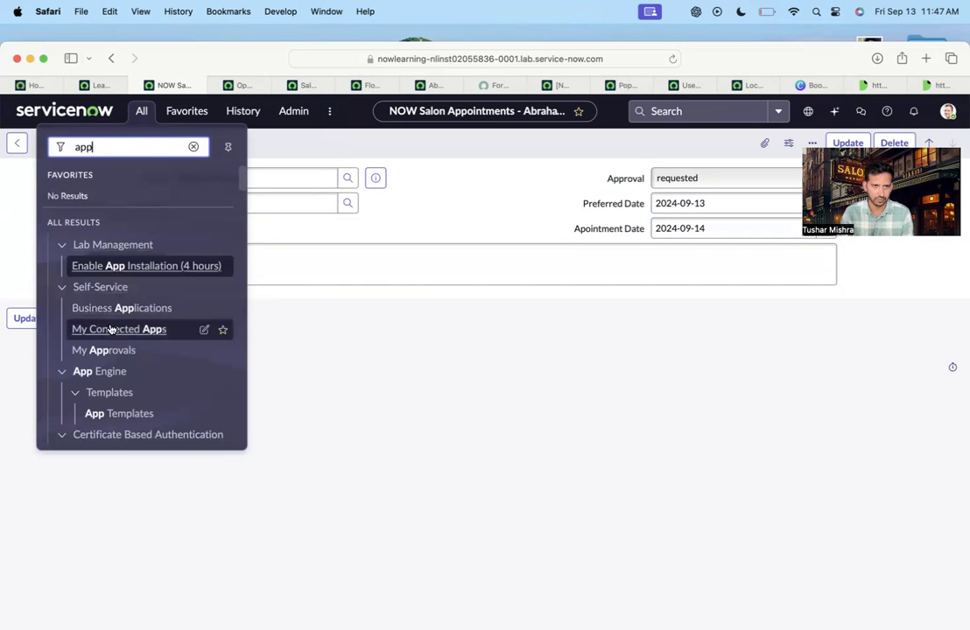
key("Escape")
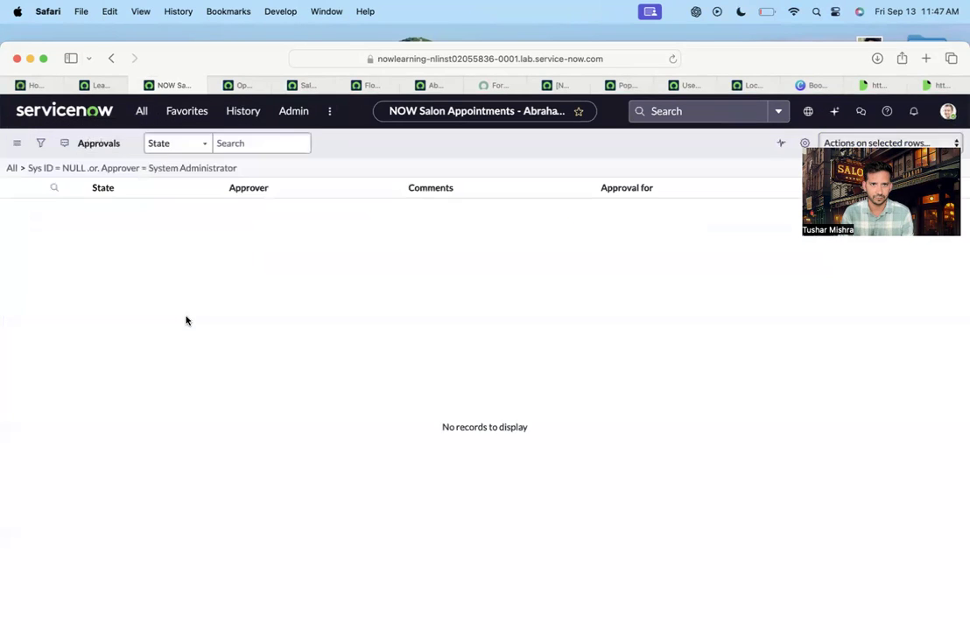
left_click(13, 167)
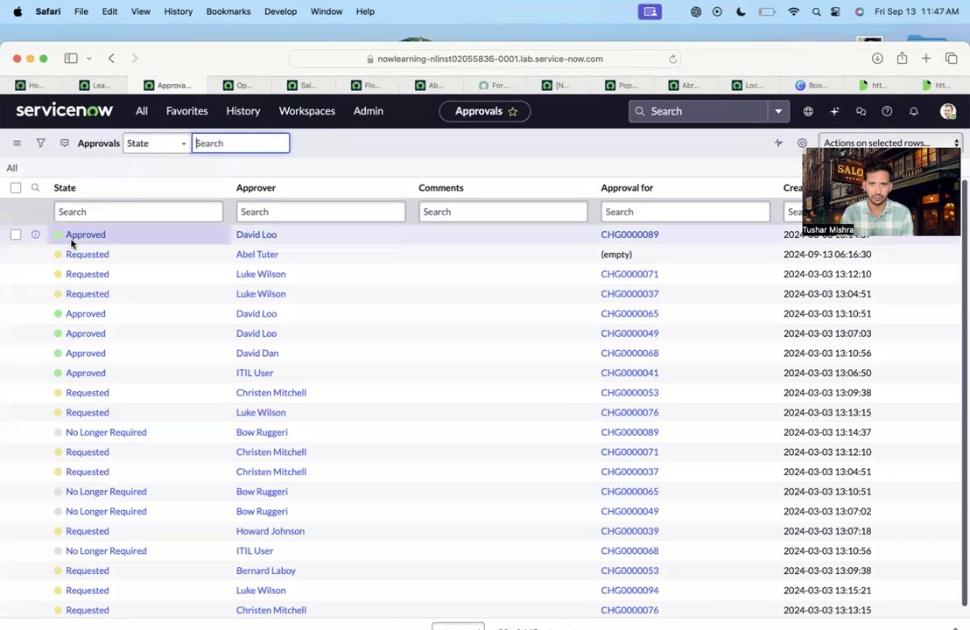
Step: Sort the approvals by creation date, newest first, and set the newest requested salon appointment approval to Approved
left_click(791, 189)
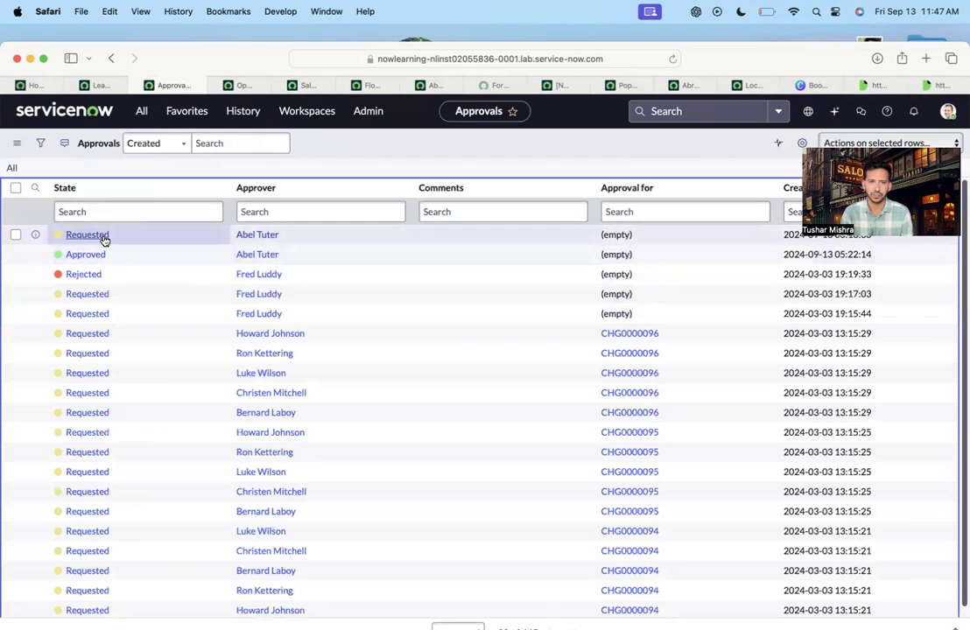
left_click(87, 235)
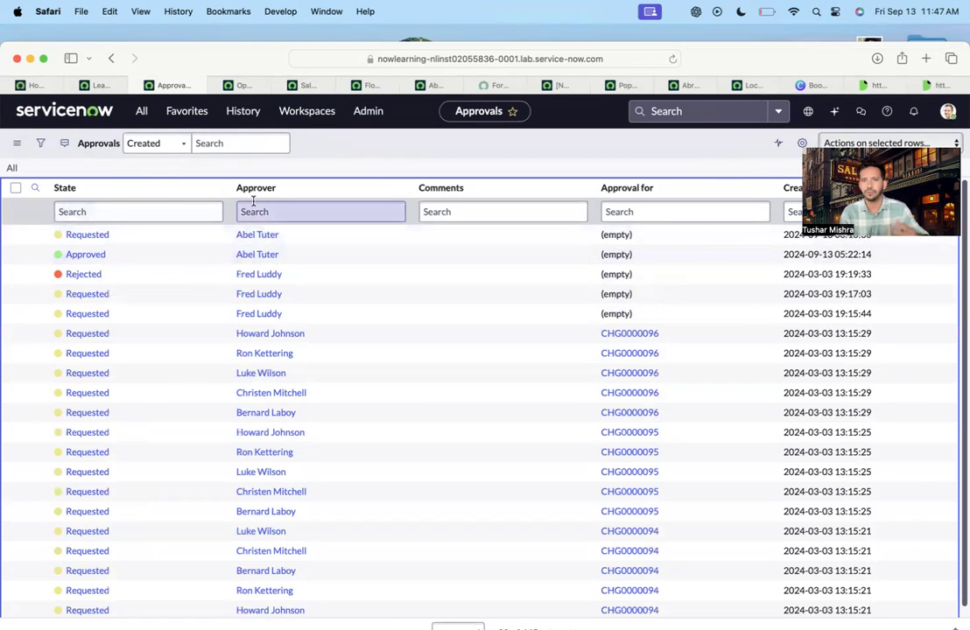
left_click(801, 143)
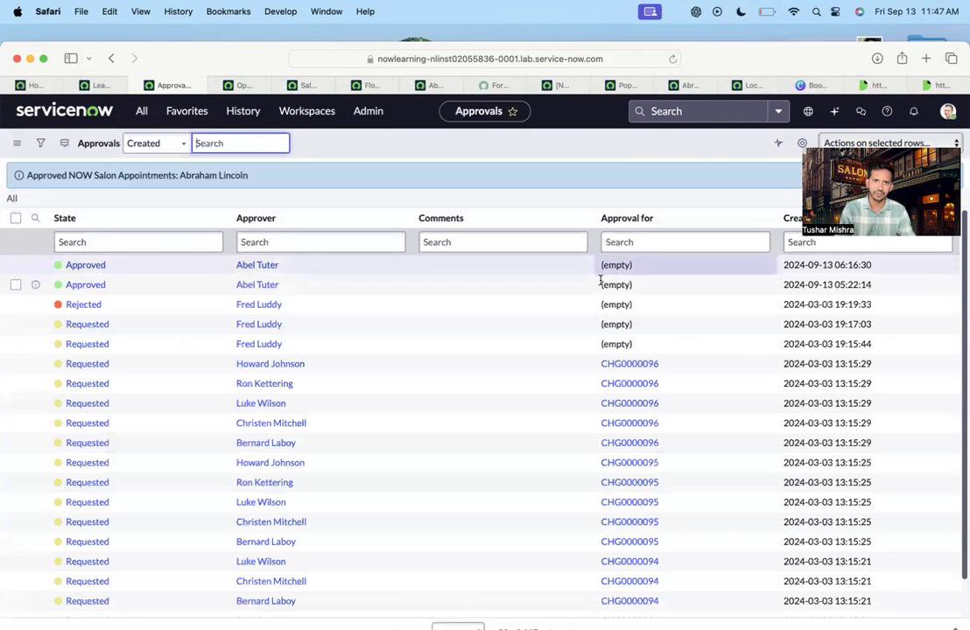
Step: Return to the salon appointment record and check its Approval and Appointment Date fields
left_click(236, 85)
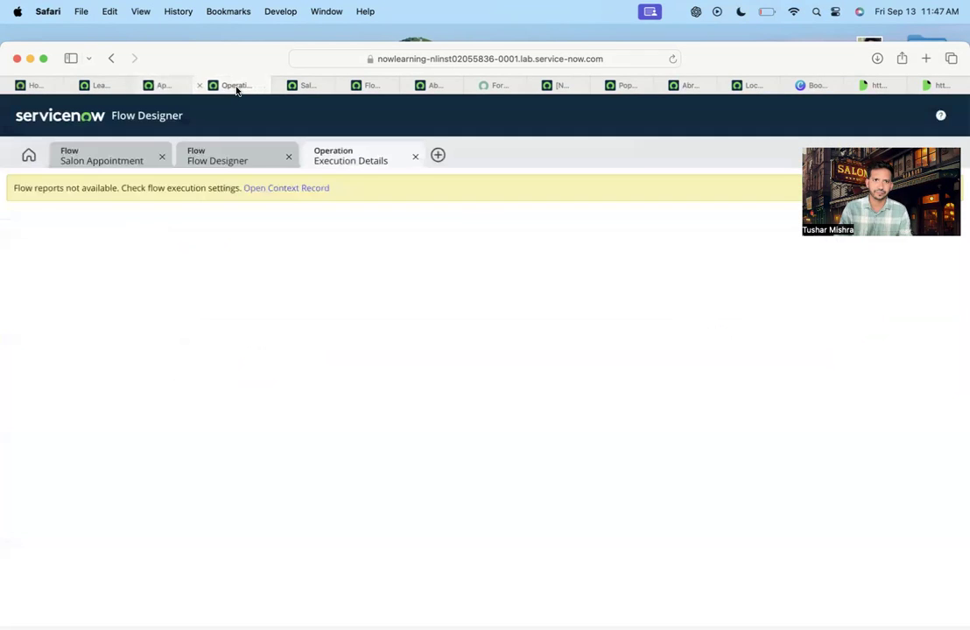
left_click(164, 84)
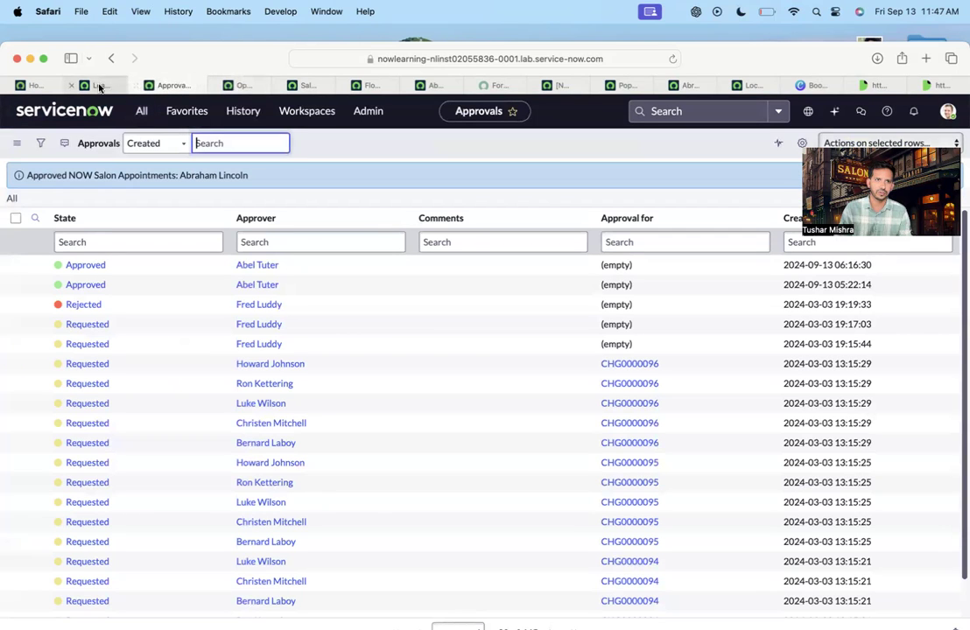
left_click(109, 58)
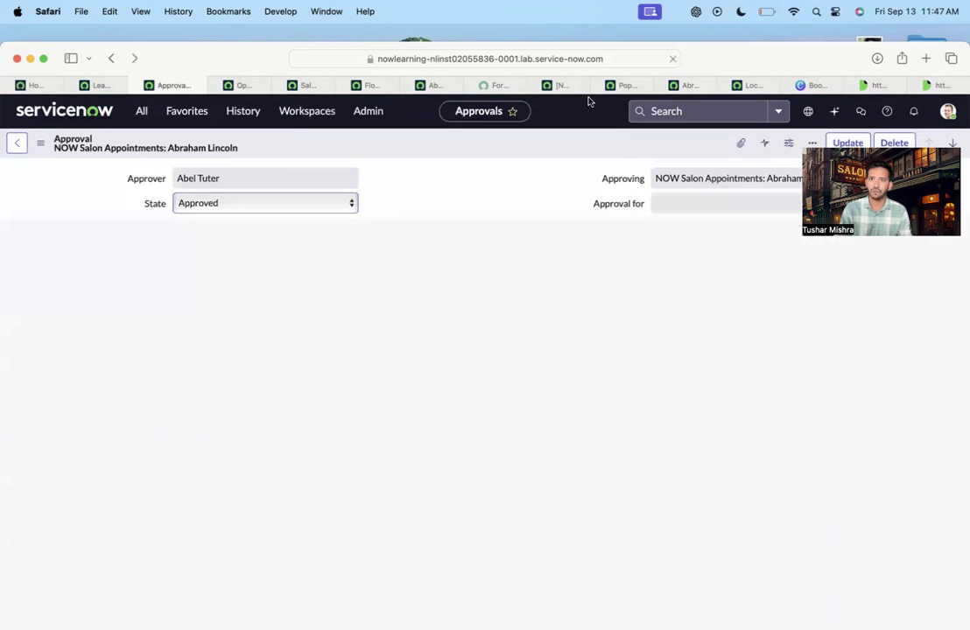
left_click(112, 60)
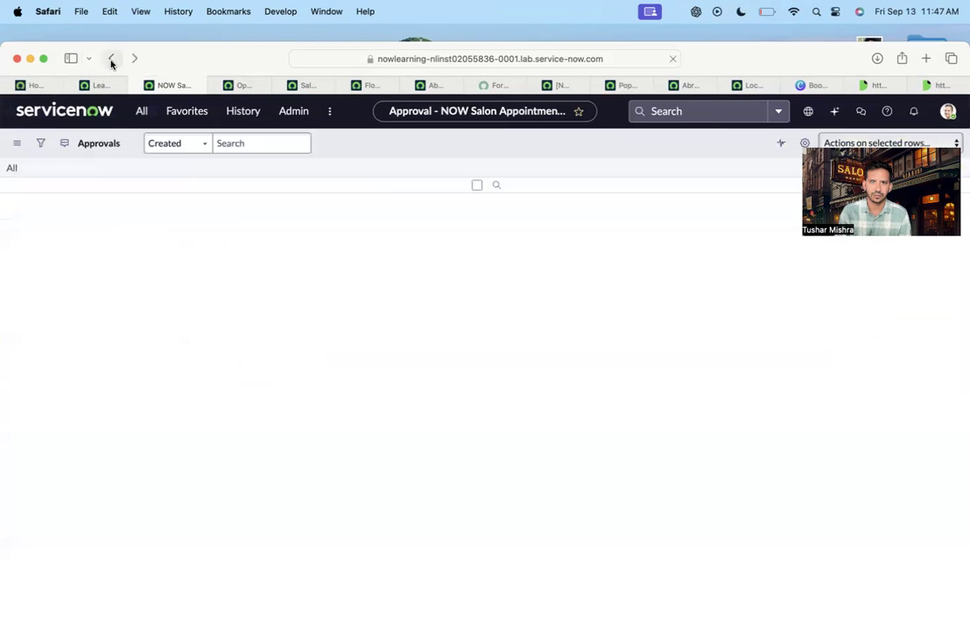
left_click(111, 60)
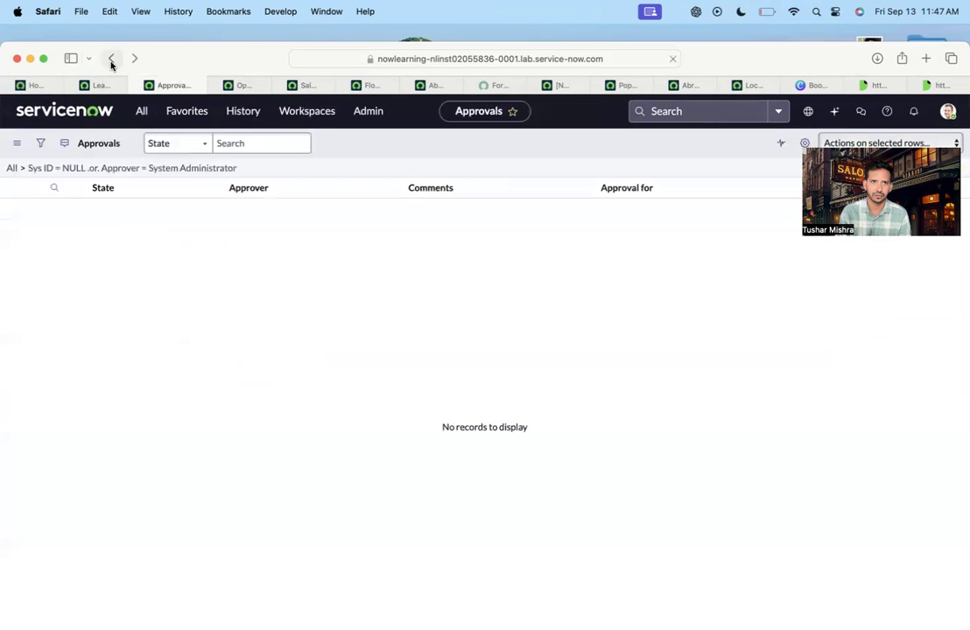
left_click(111, 59)
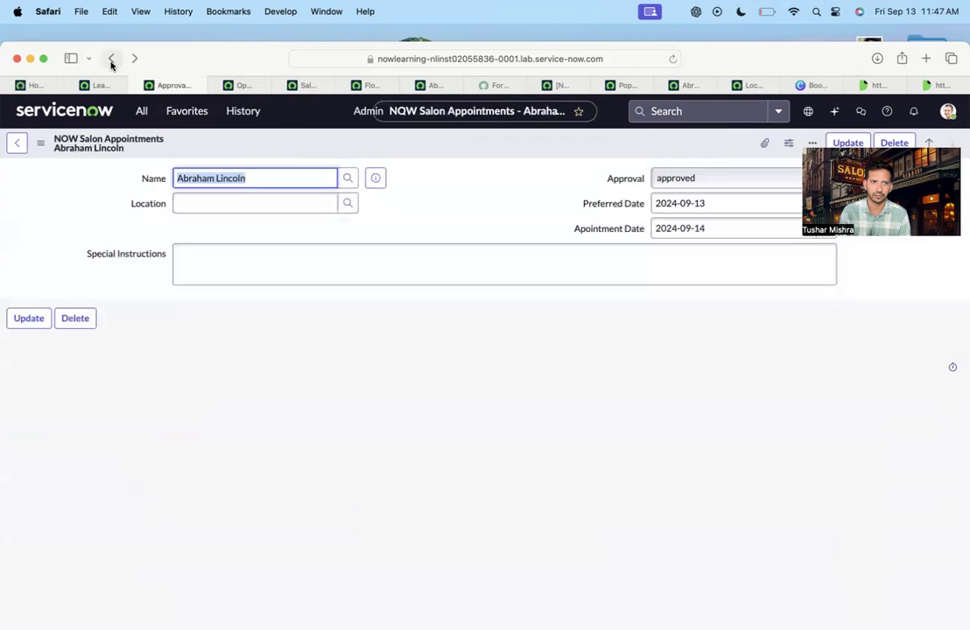
Step: Examine the ServiceNow text-to-code LLM Model Card, covering its intended use, StarCoder base model, metrics and training data
left_click(935, 86)
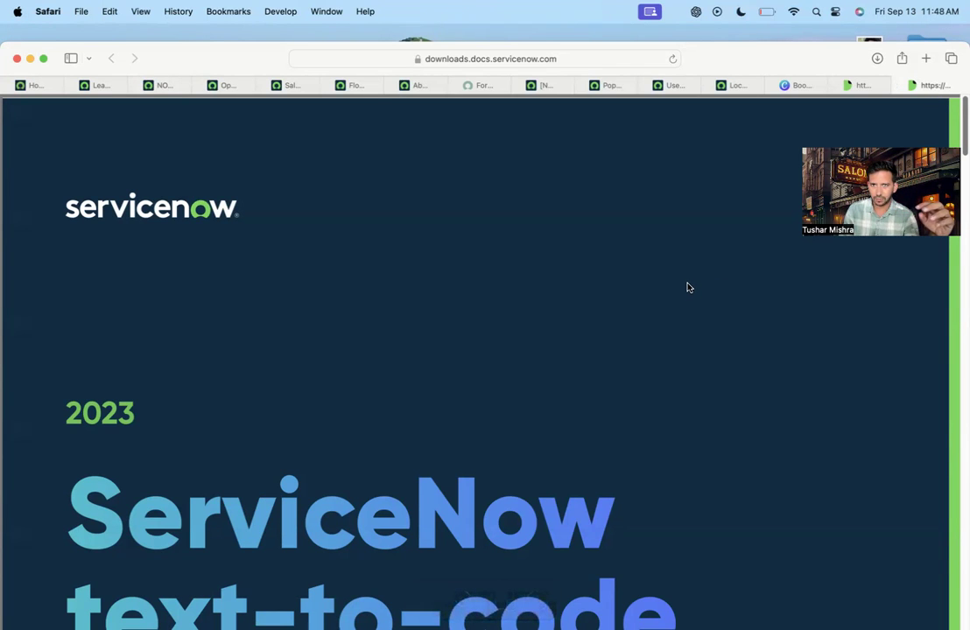
scroll(674, 350, "down", 5)
scroll(677, 347, "down", 1)
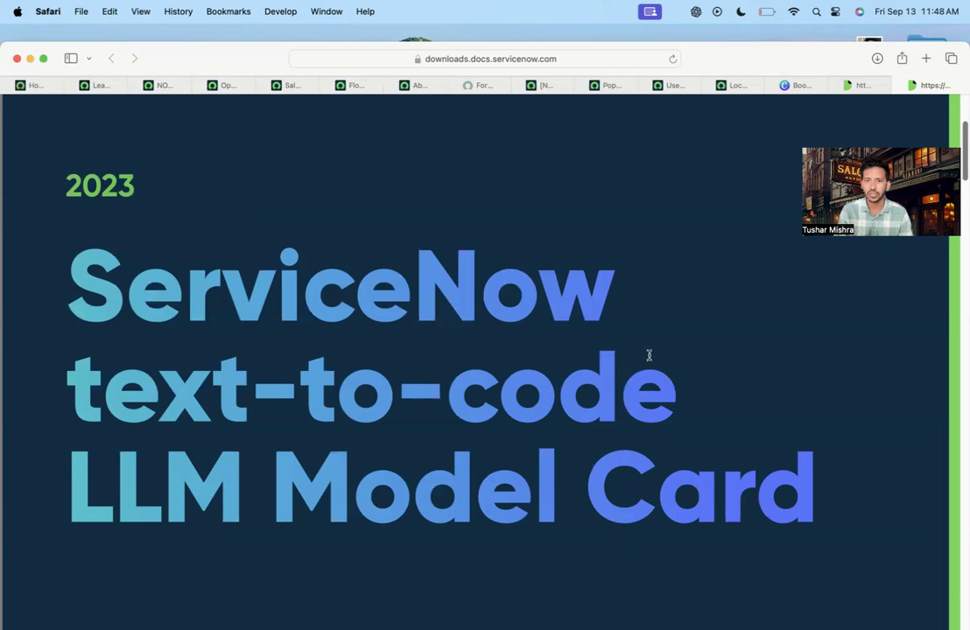
scroll(647, 353, "down", 10)
scroll(635, 364, "down", 5)
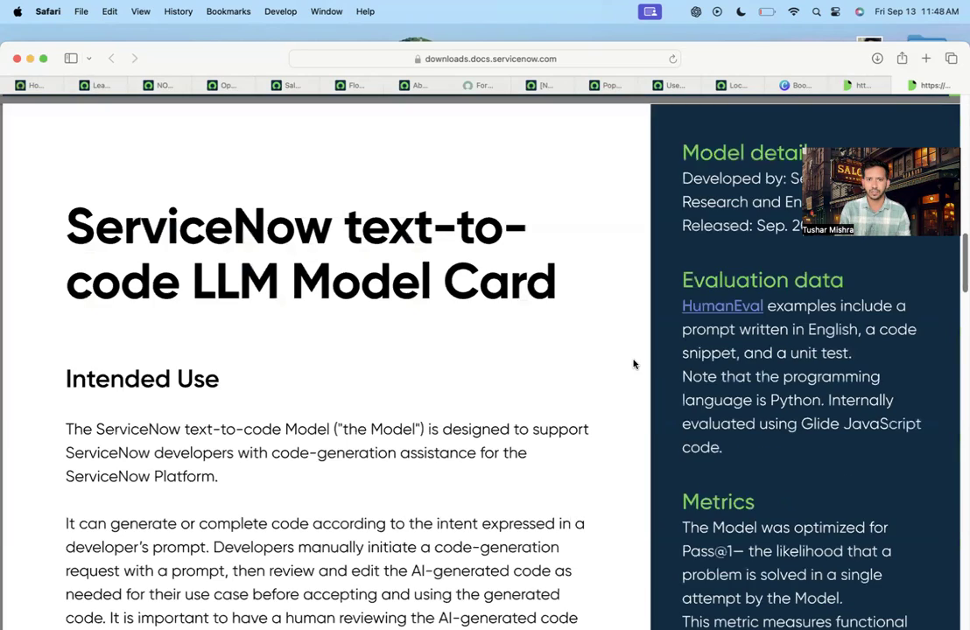
scroll(587, 351, "down", 5)
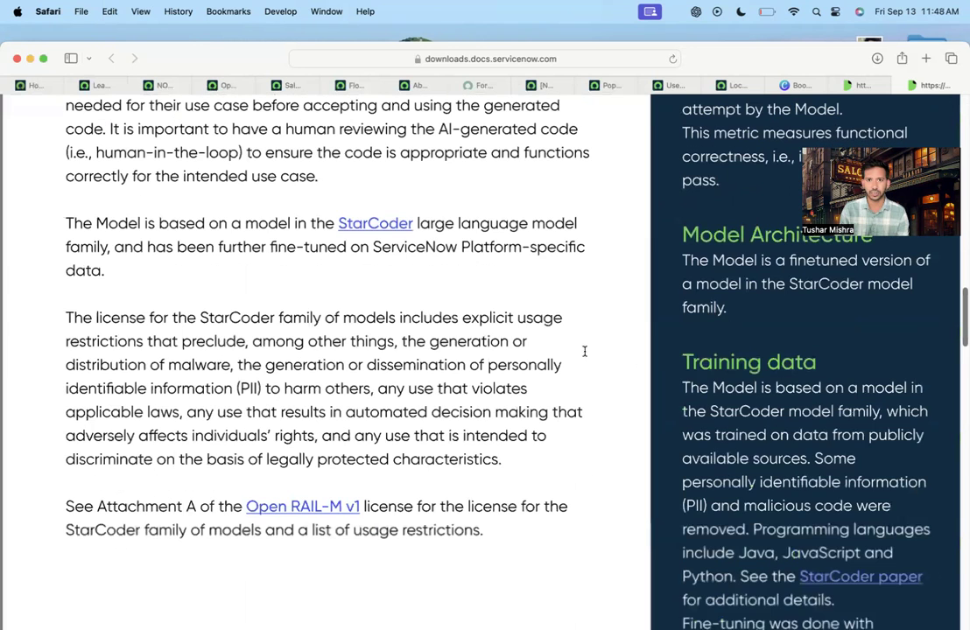
scroll(367, 223, "up", 5)
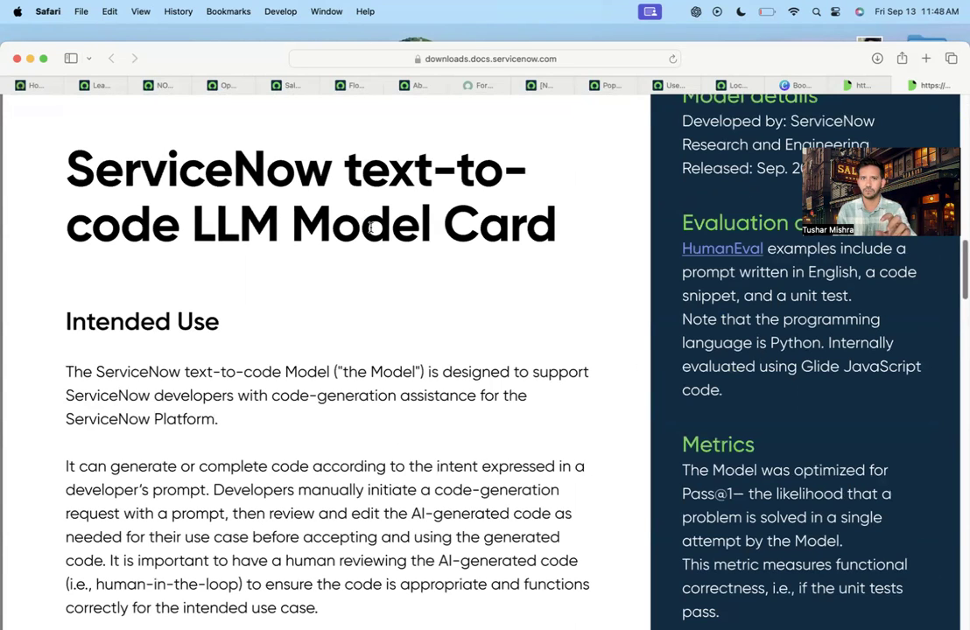
scroll(398, 272, "up", 1)
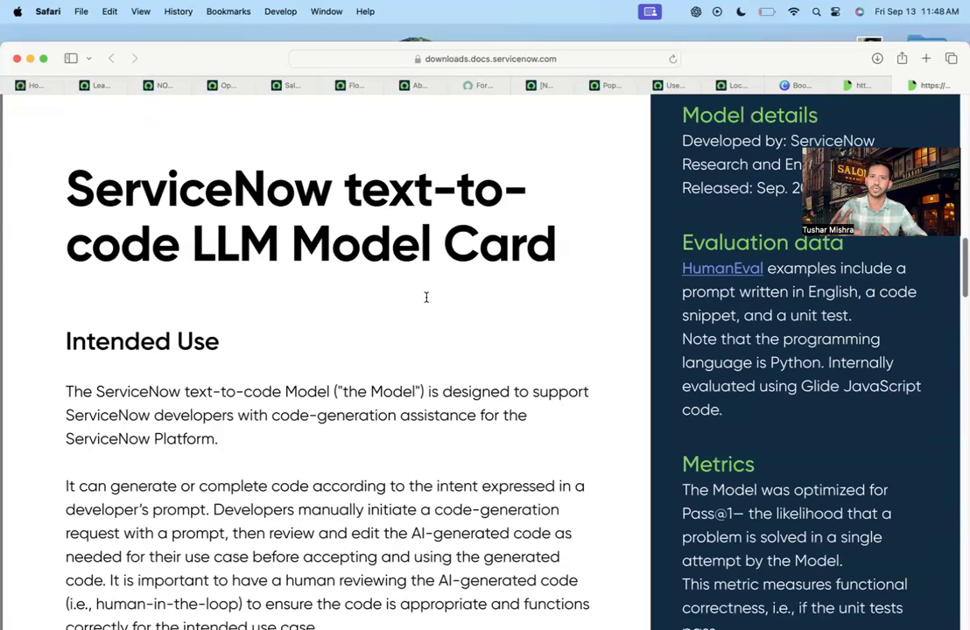
scroll(426, 298, "down", 1)
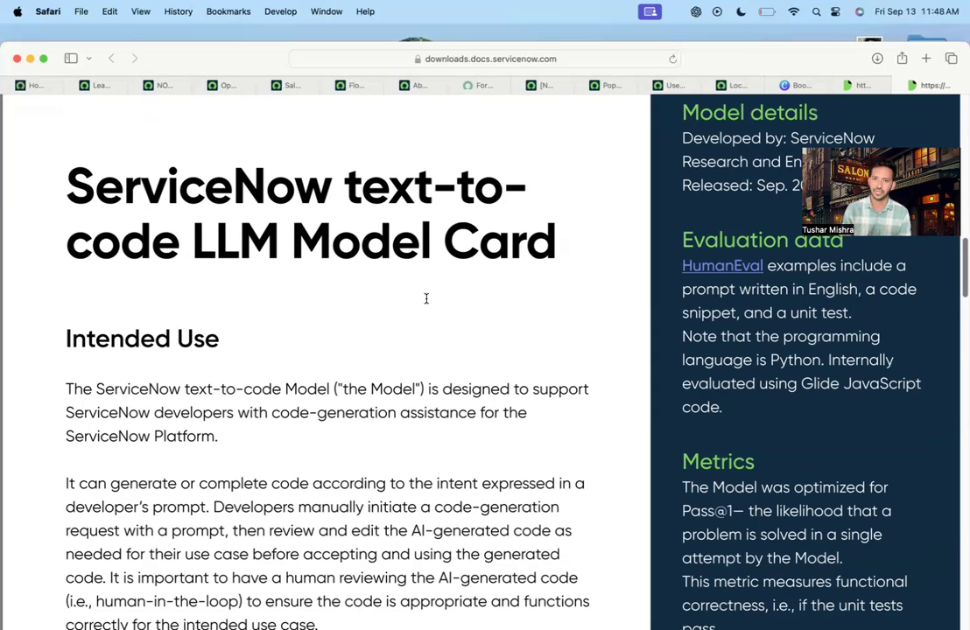
scroll(427, 298, "down", 2)
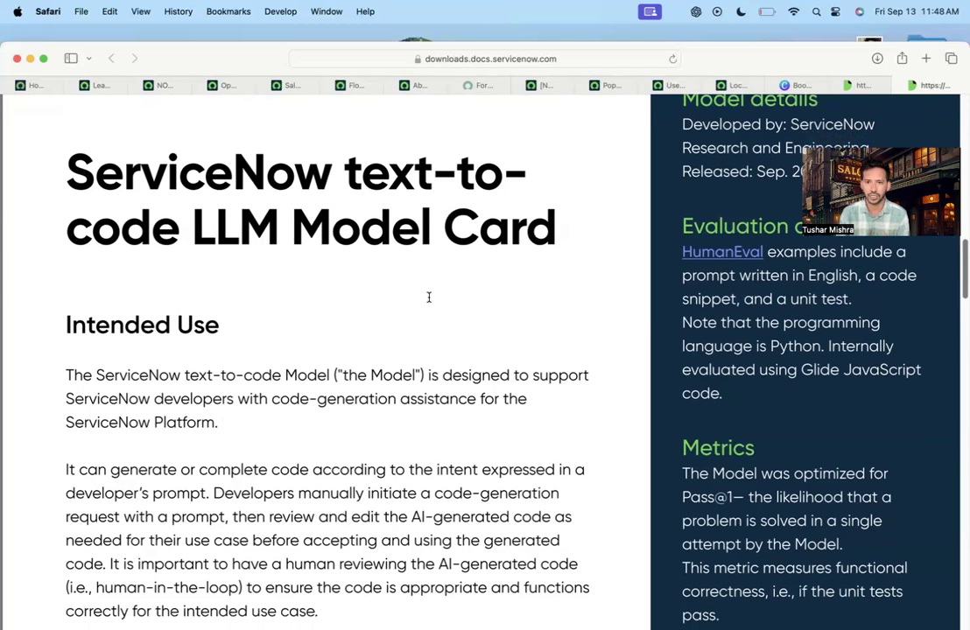
scroll(429, 298, "down", 10)
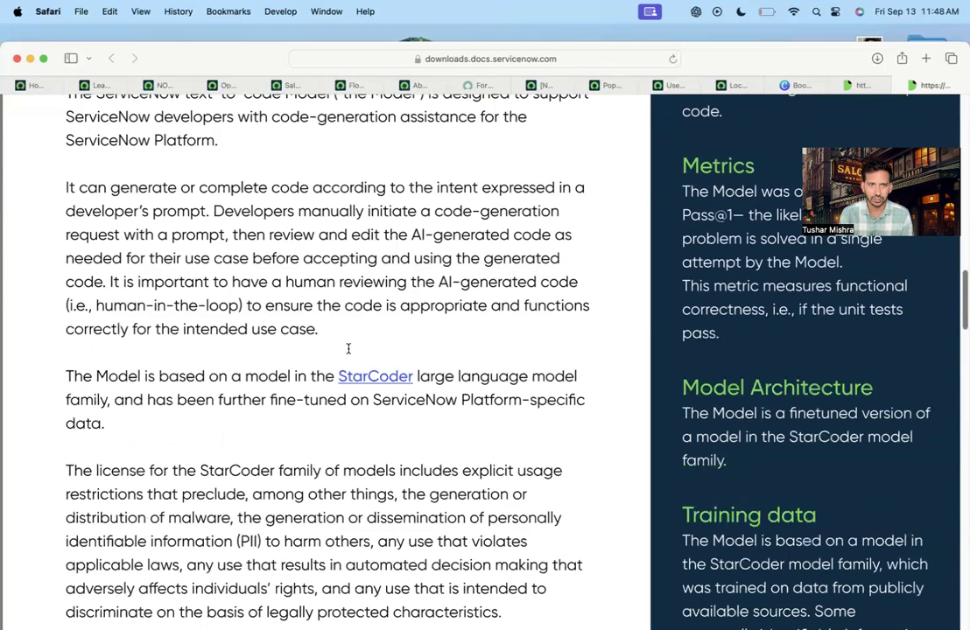
Step: Follow the StarCoder link from the other open copy of the model card and read BigCode's organization card on Hugging Face
scroll(349, 348, "down", 6)
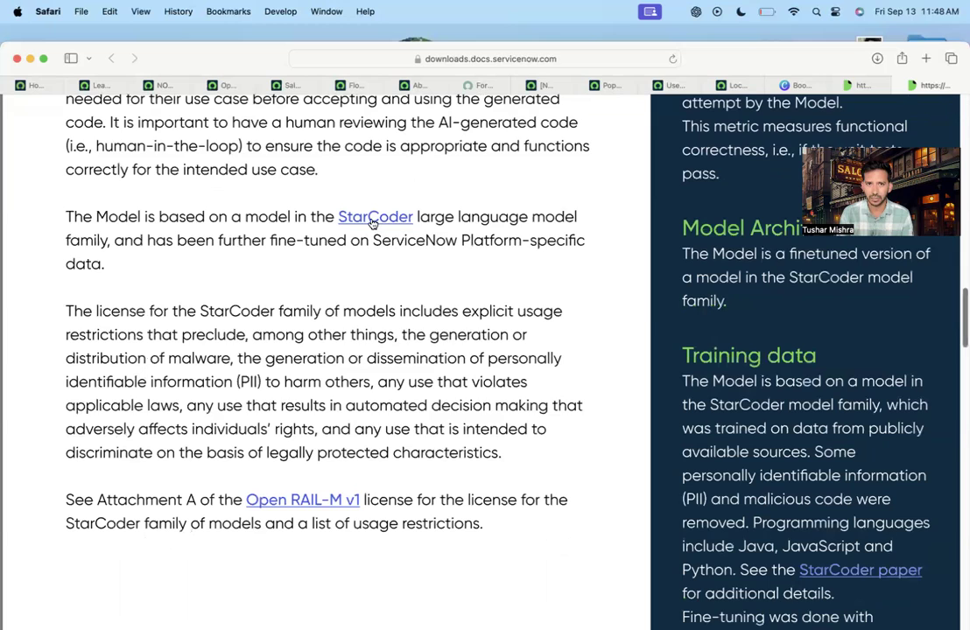
right_click(368, 219)
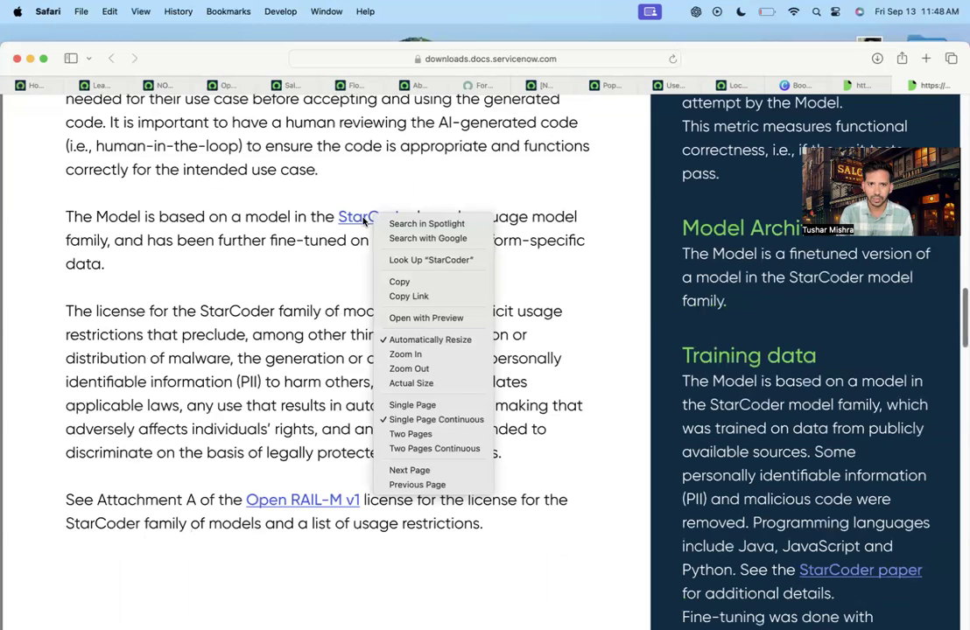
left_click(874, 79)
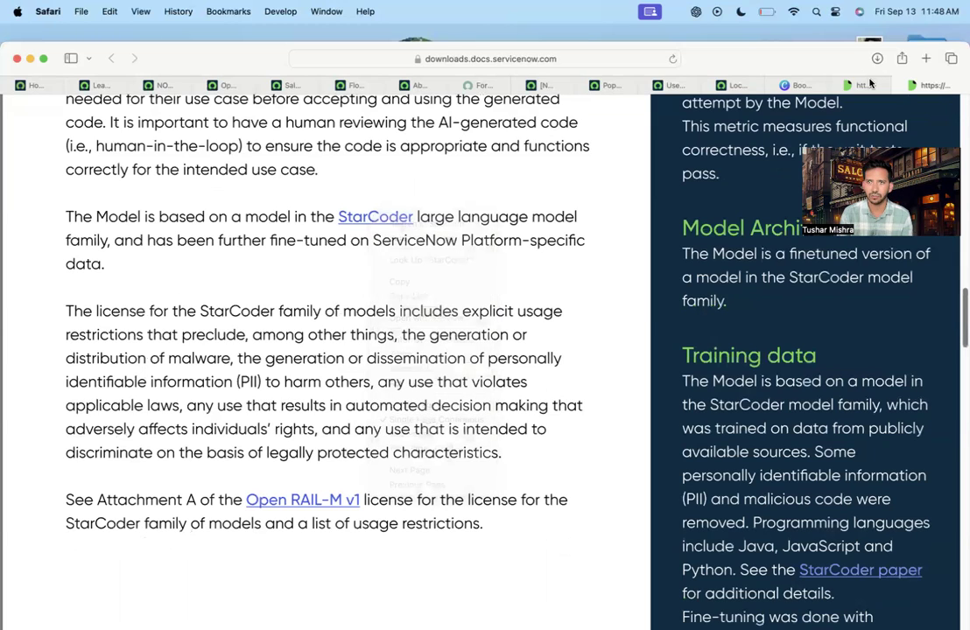
left_click(876, 84)
scroll(444, 370, "down", 10)
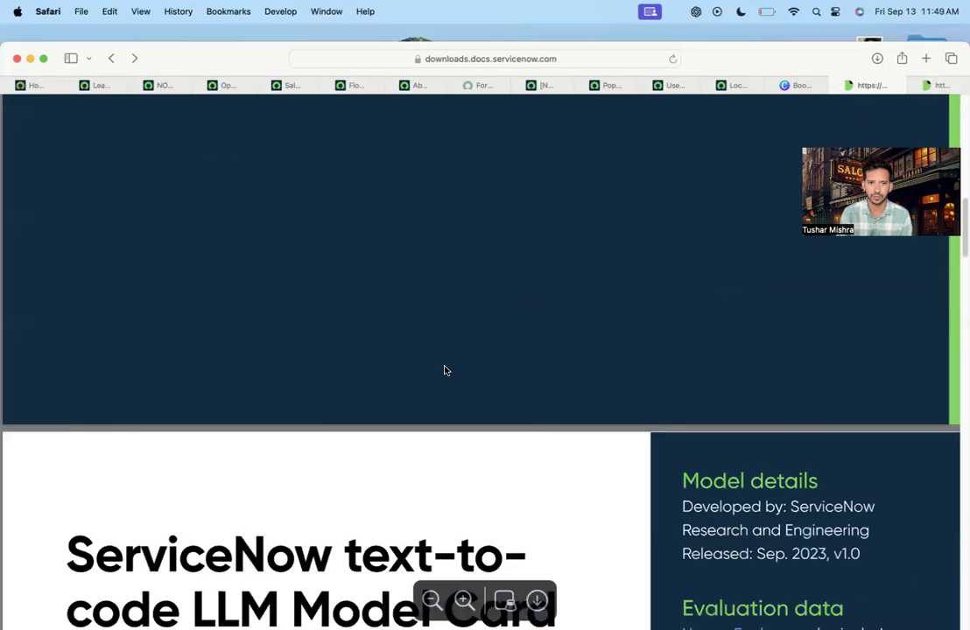
scroll(445, 368, "down", 10)
scroll(429, 367, "up", 10)
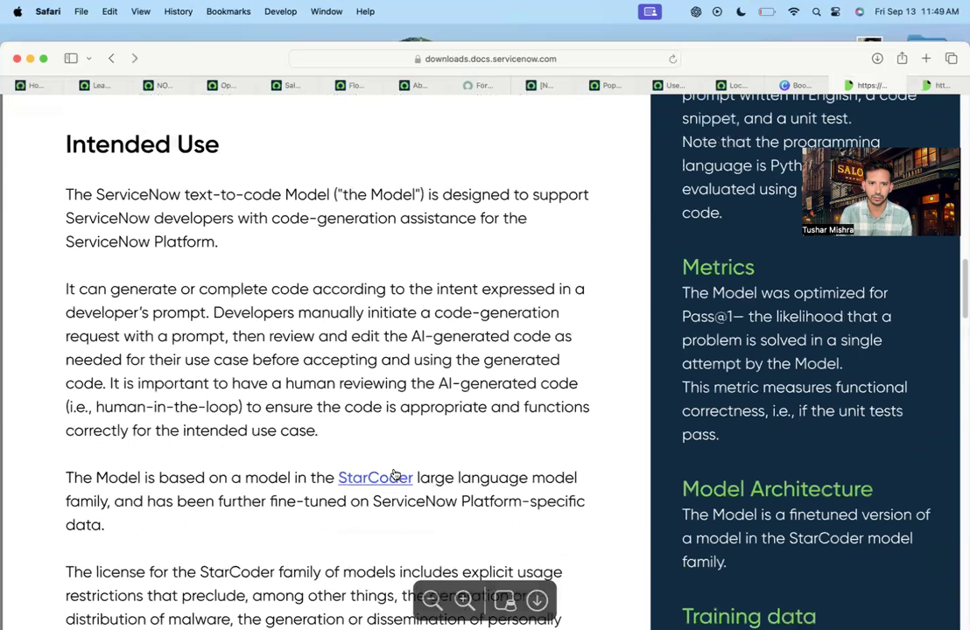
left_click(385, 480)
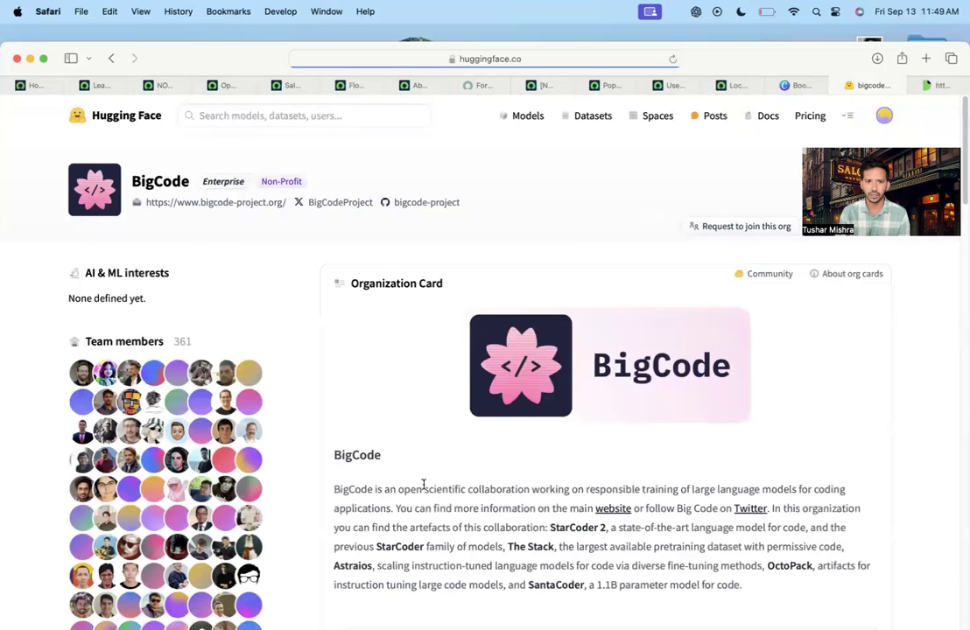
scroll(416, 473, "down", 3)
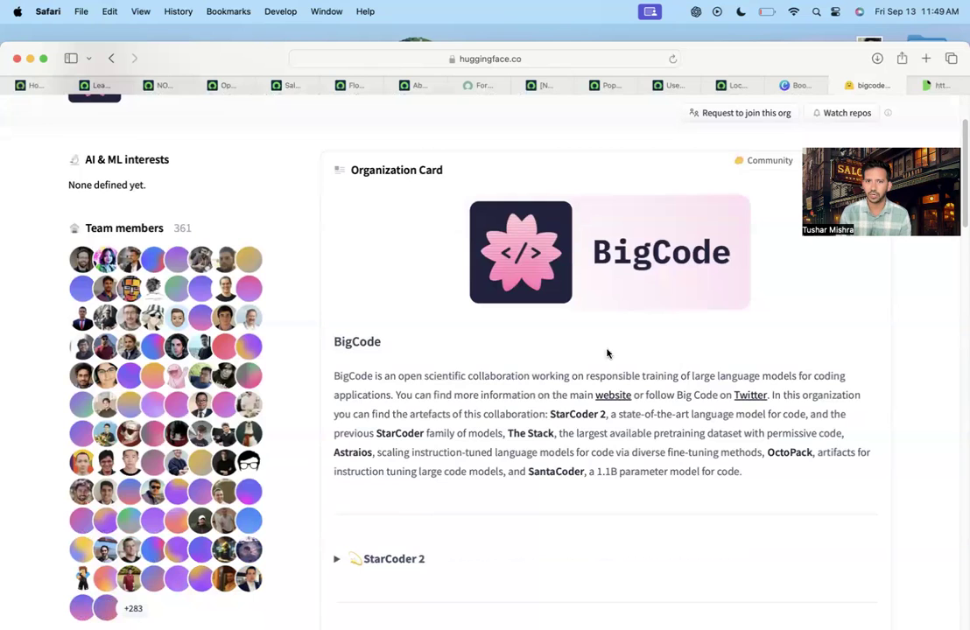
Step: Return to the text-to-code model card and review the passage on its StarCoder base model and license restrictions
left_click(943, 85)
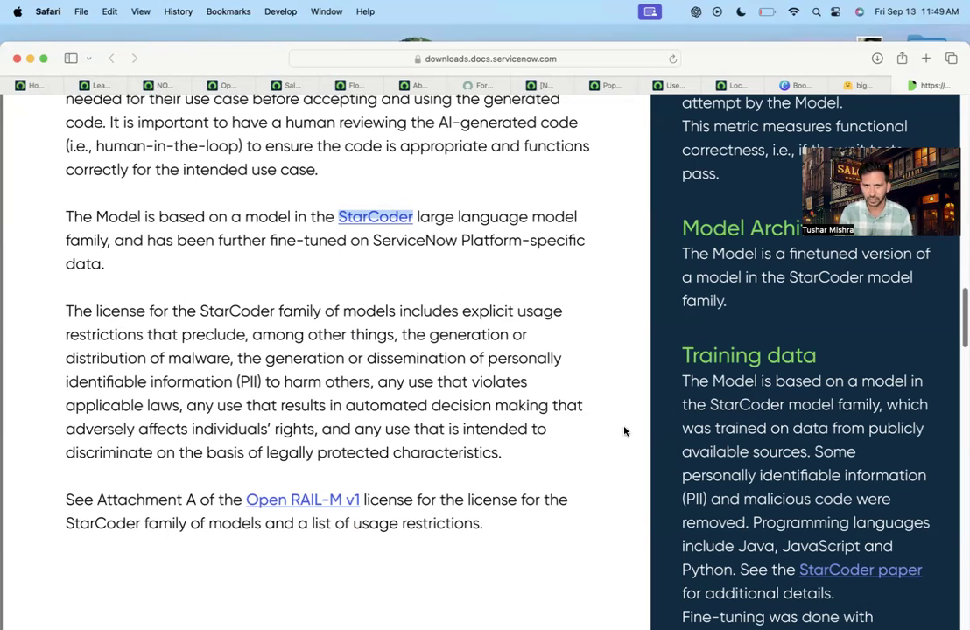
scroll(618, 427, "down", 1)
scroll(618, 427, "up", 3)
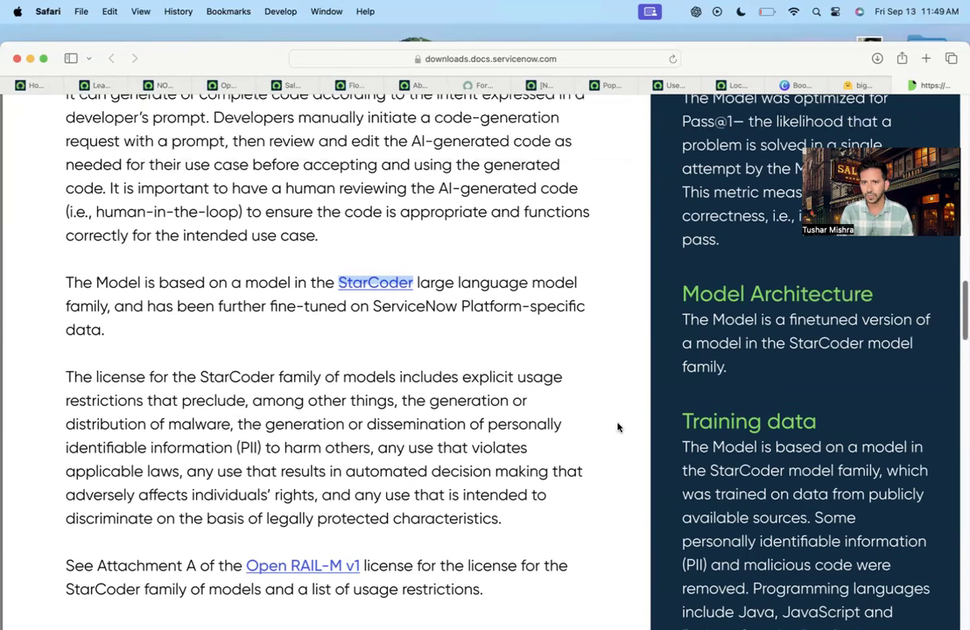